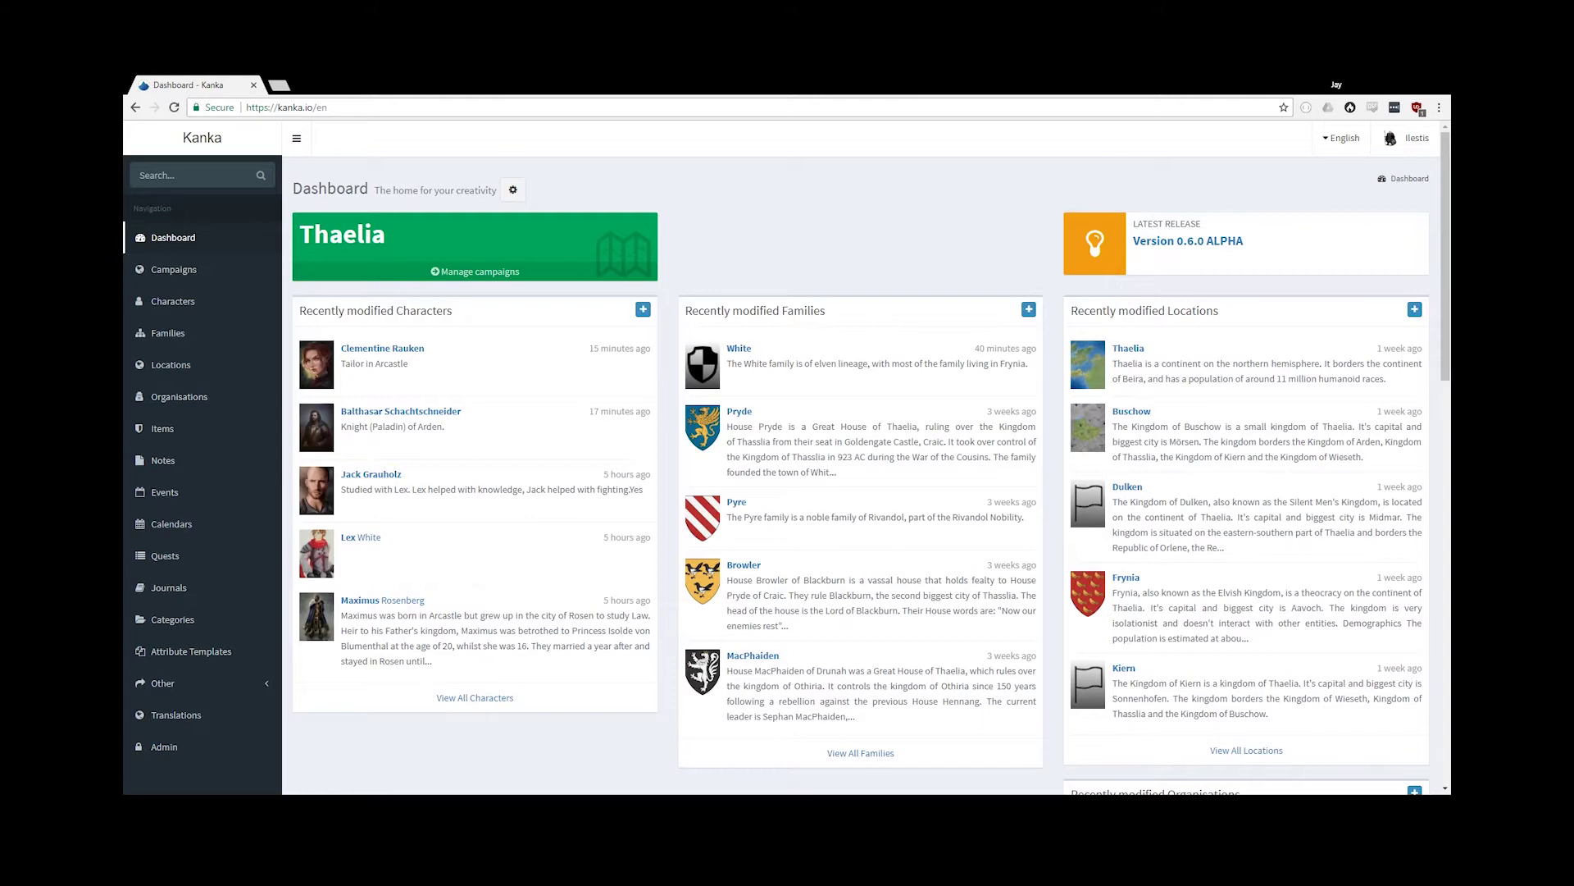
Step: Open the Thaelia campaign's management page and list its members
left_click(502, 274)
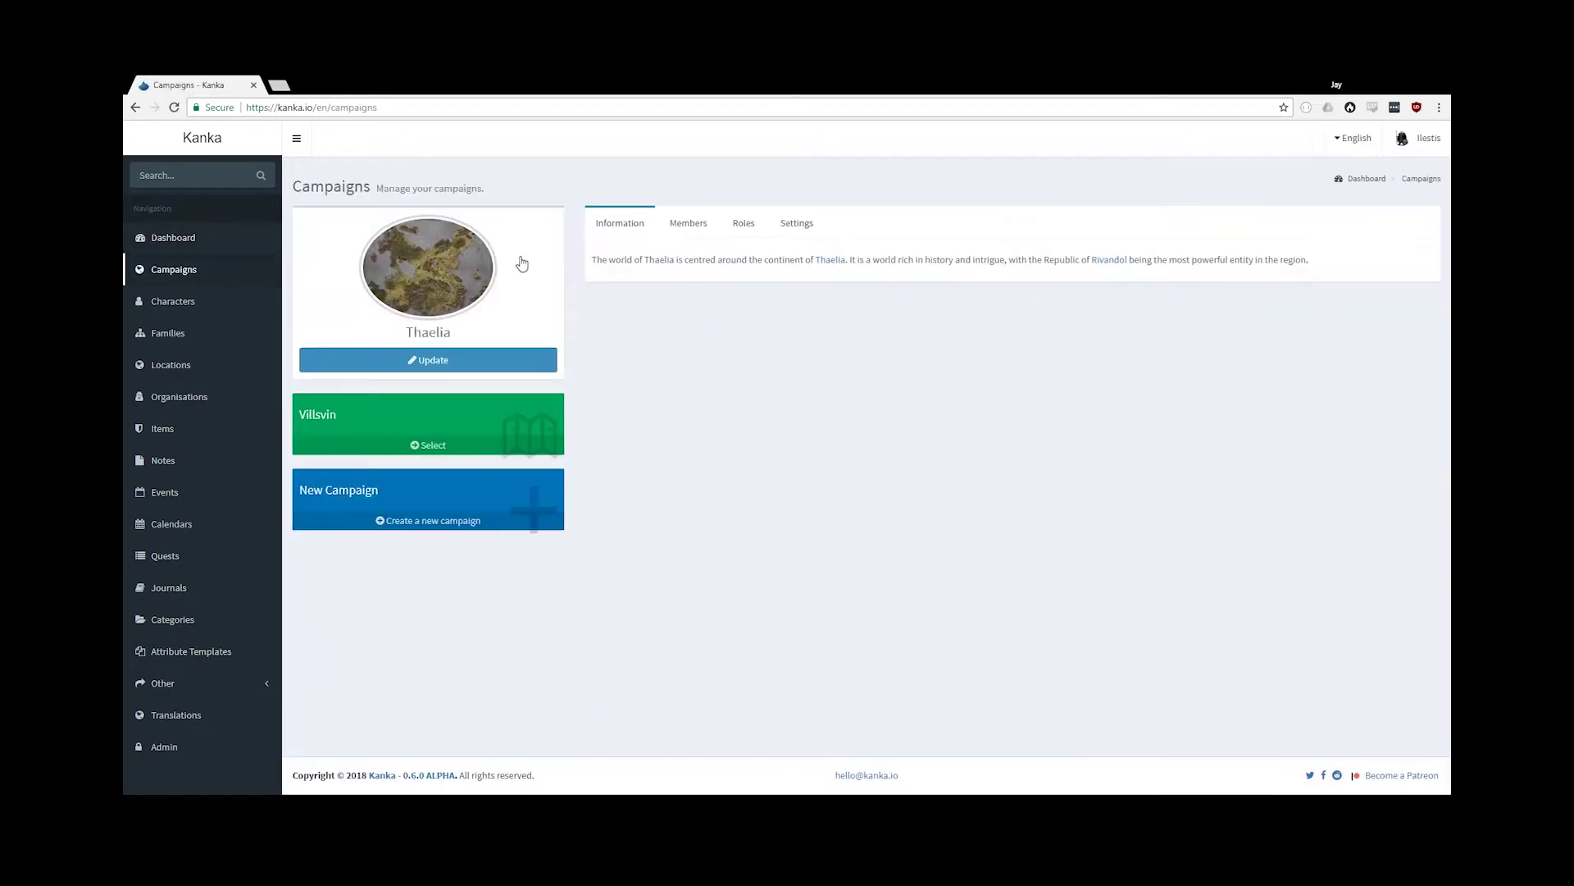
left_click(688, 227)
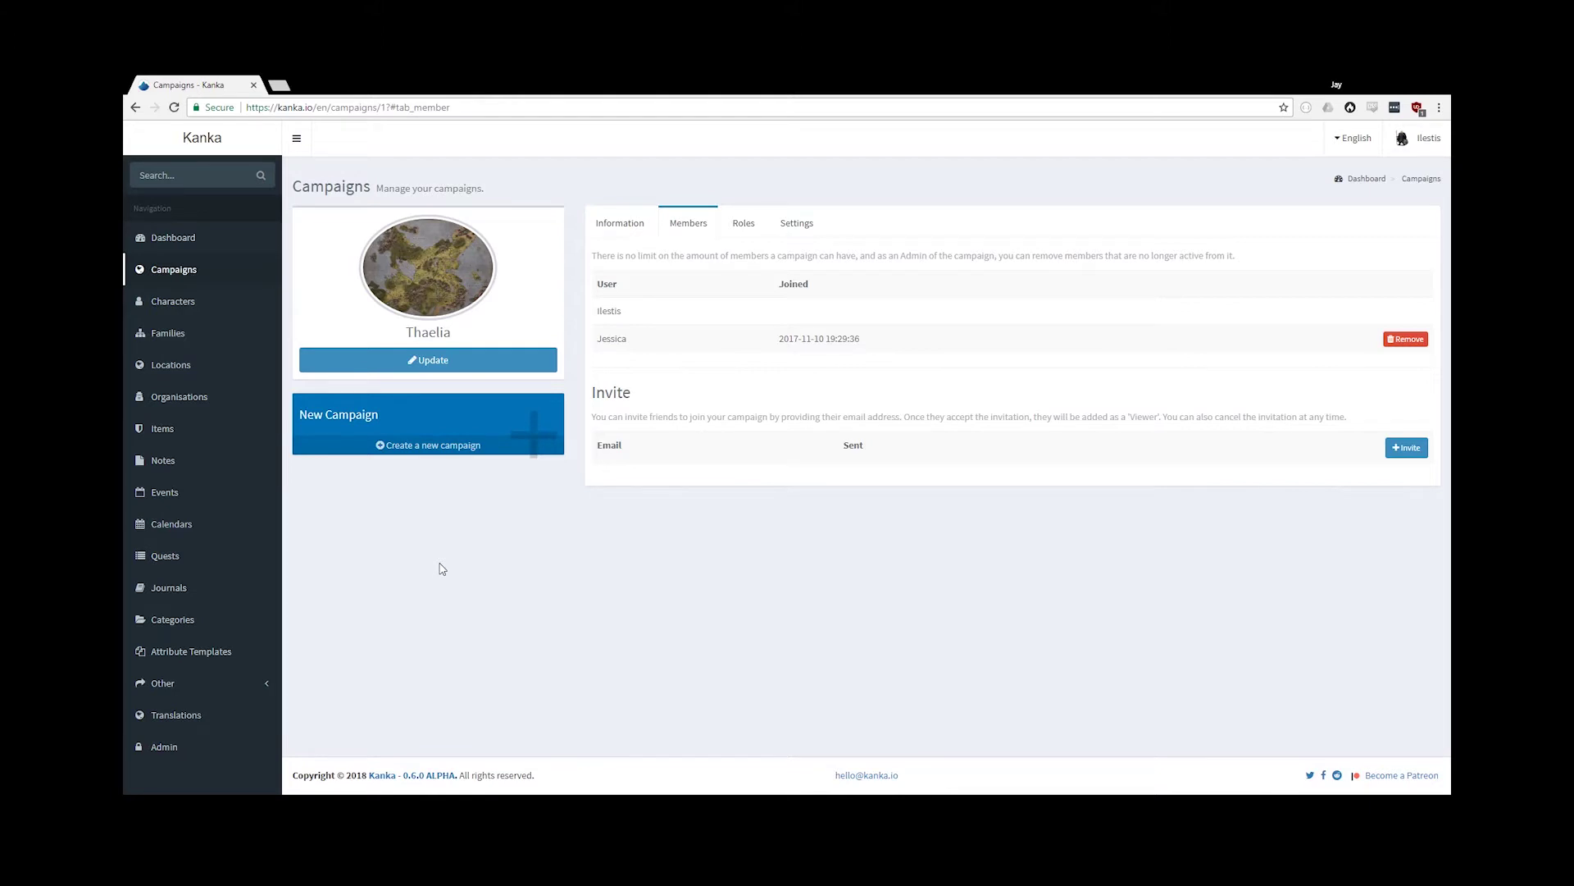
Step: Create a new role named 'Players' from the campaign's Roles tab
left_click(743, 224)
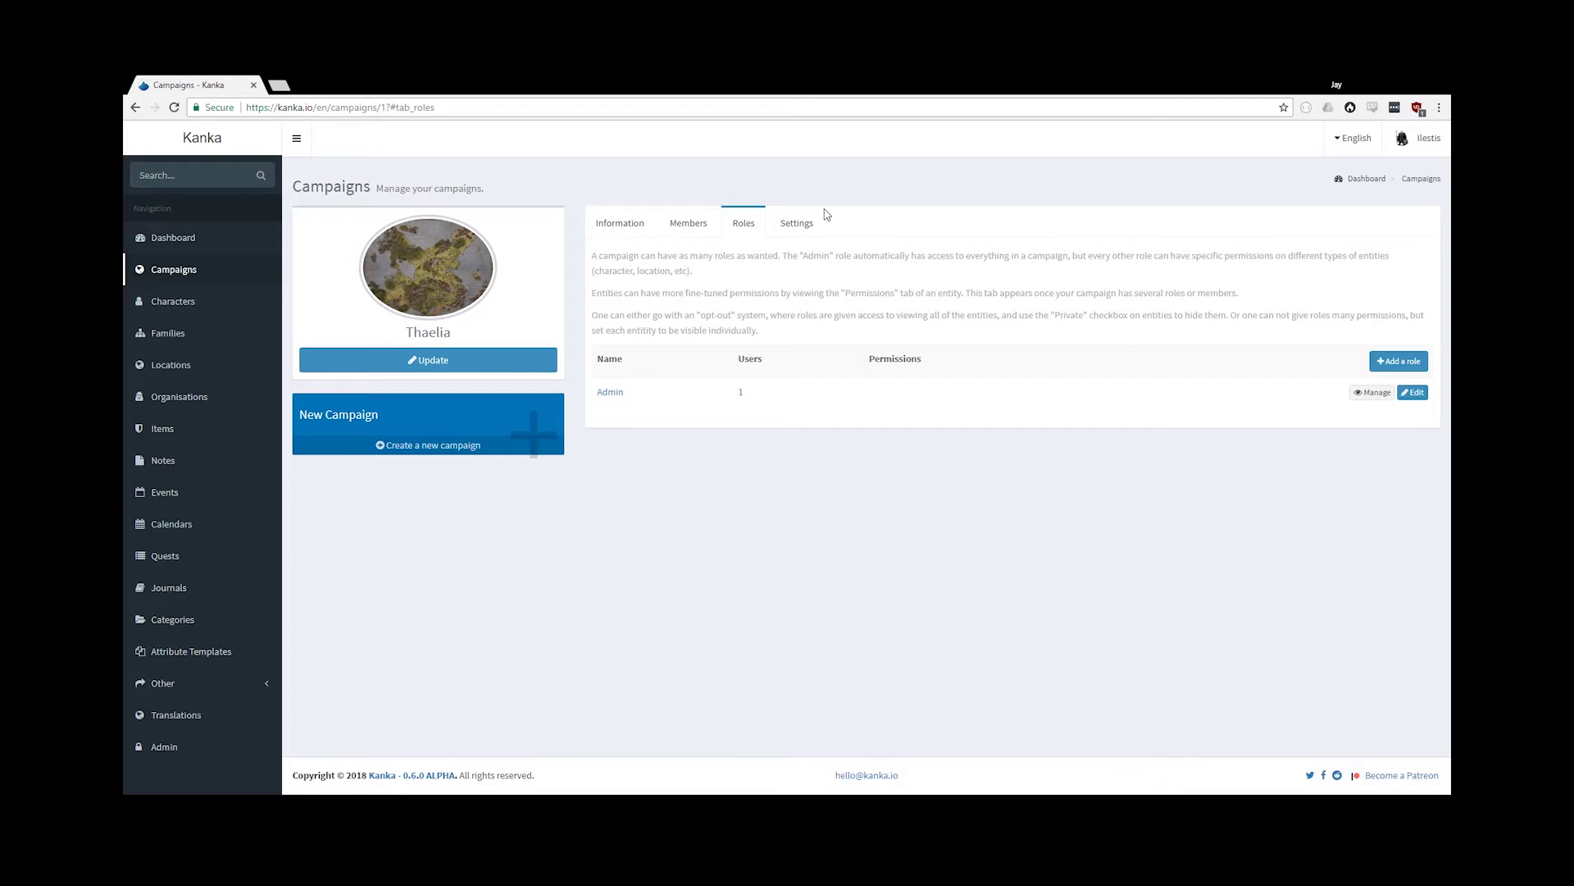
left_click(1394, 360)
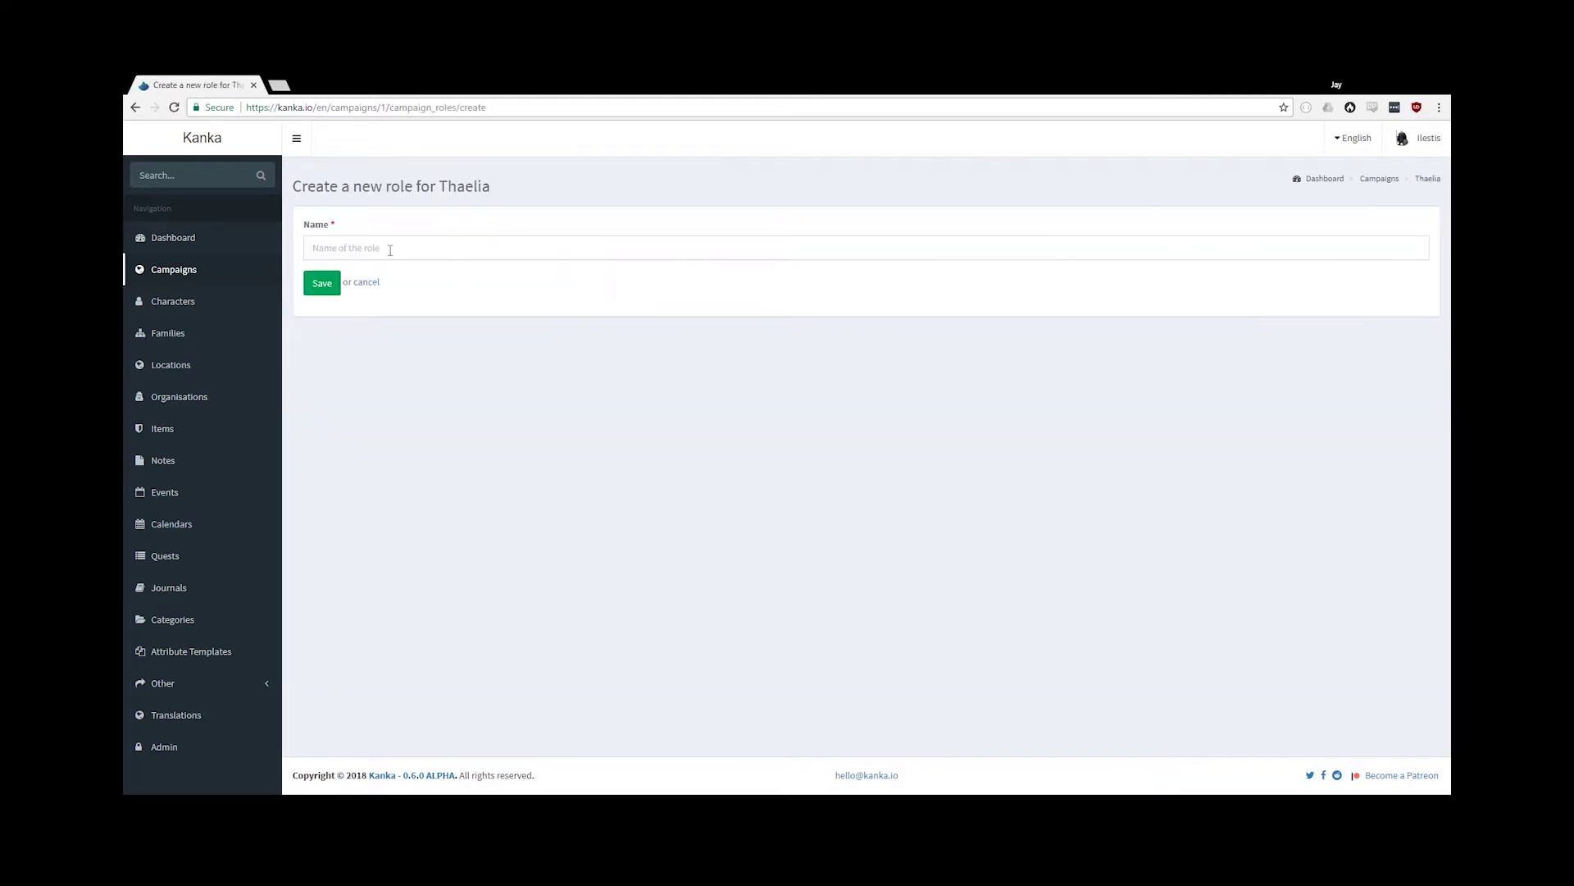
left_click(391, 248)
type("Players")
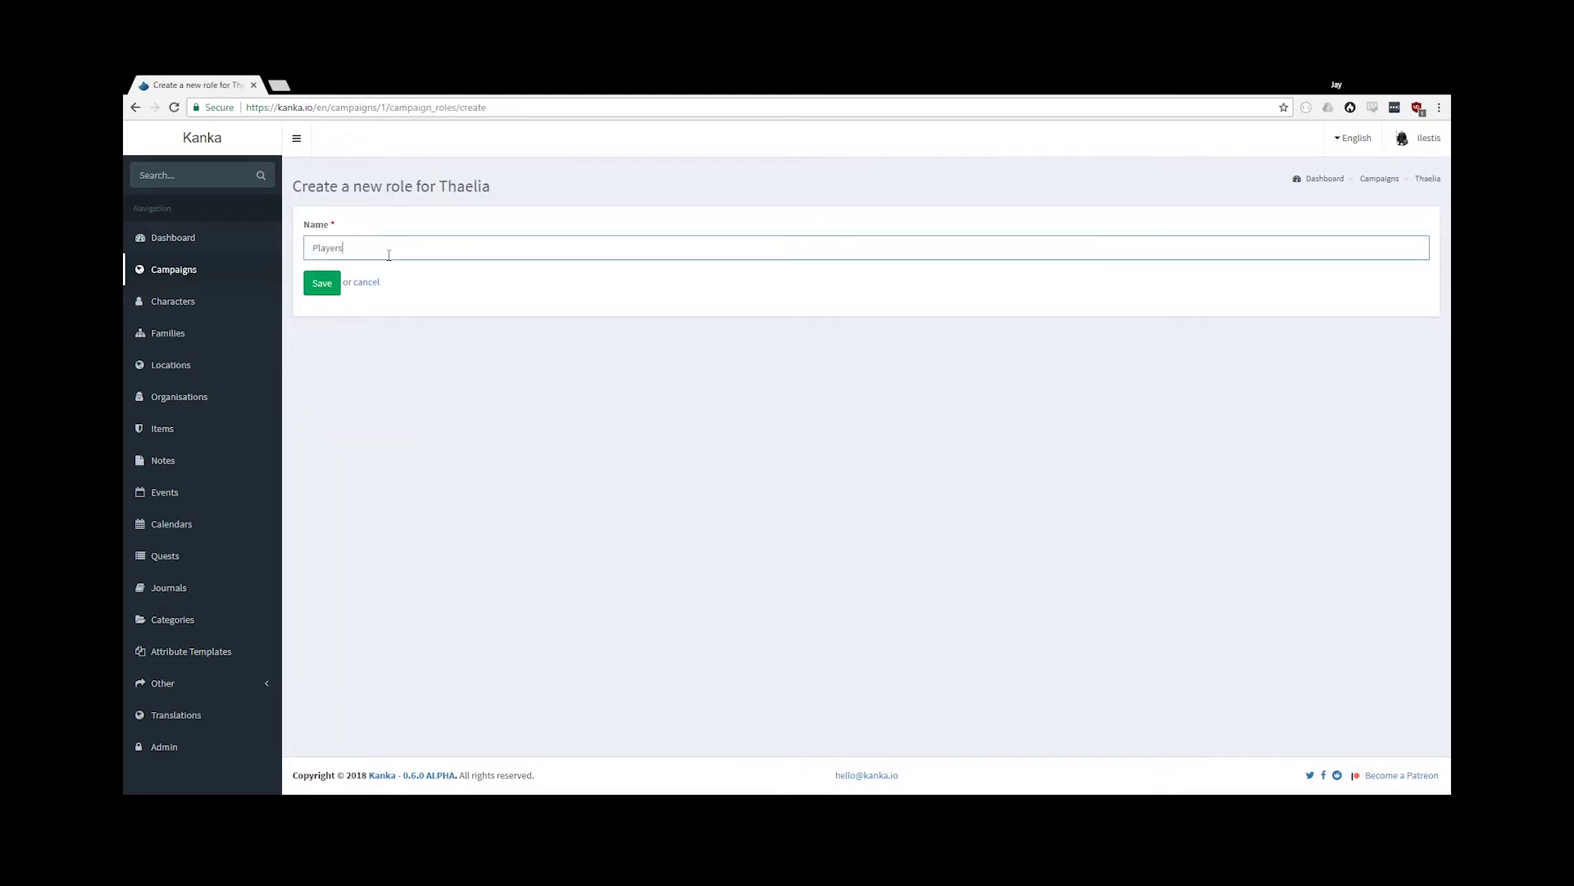
left_click(323, 283)
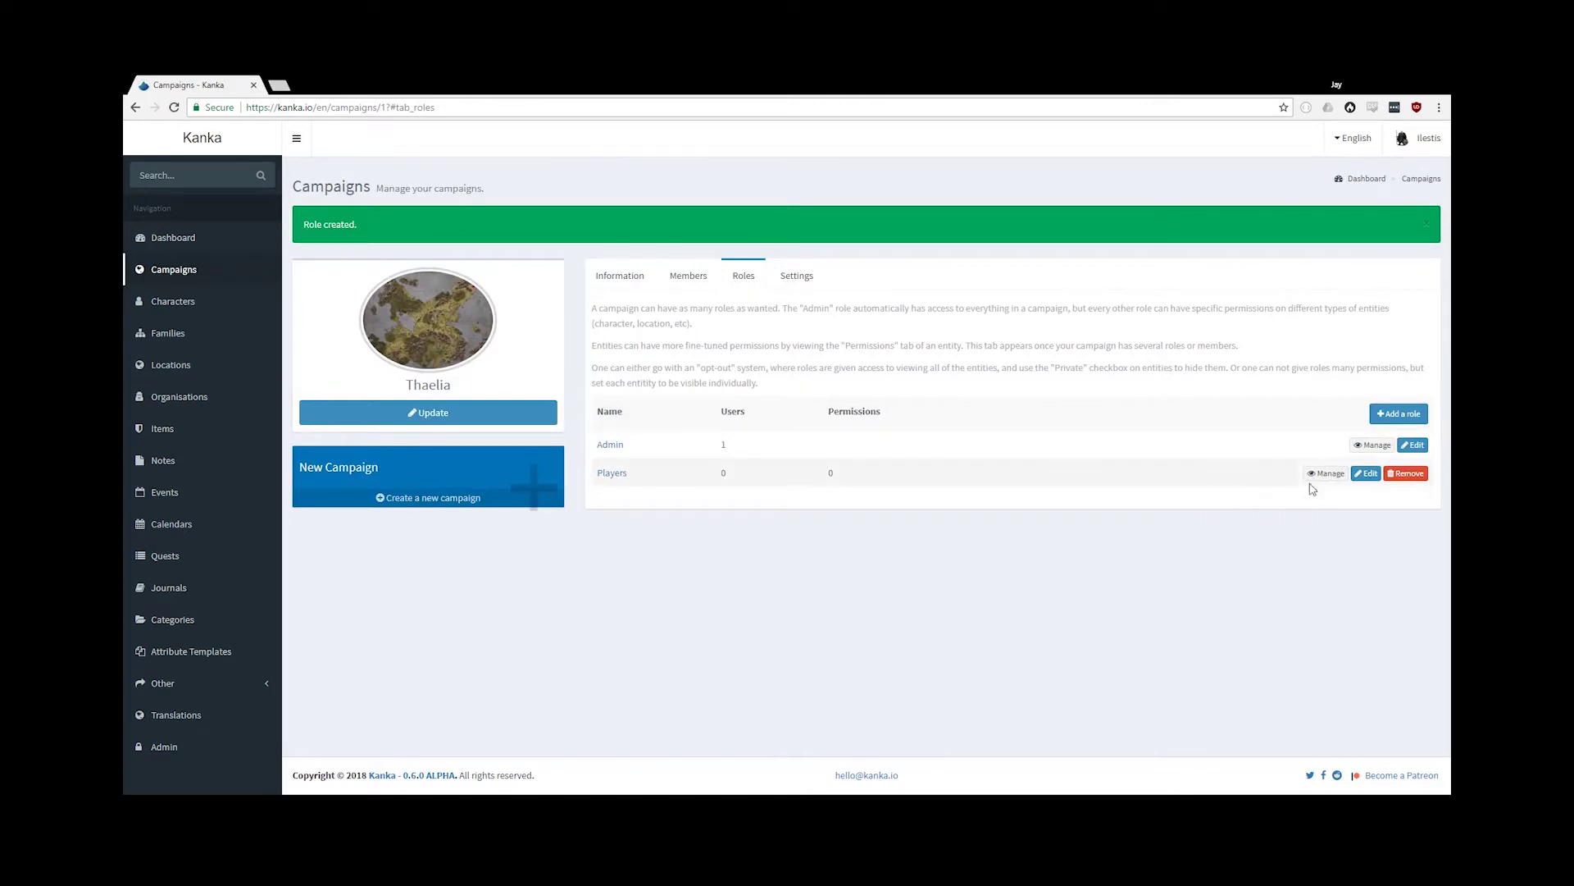
Step: Add the player member to the Players role
left_click(1336, 482)
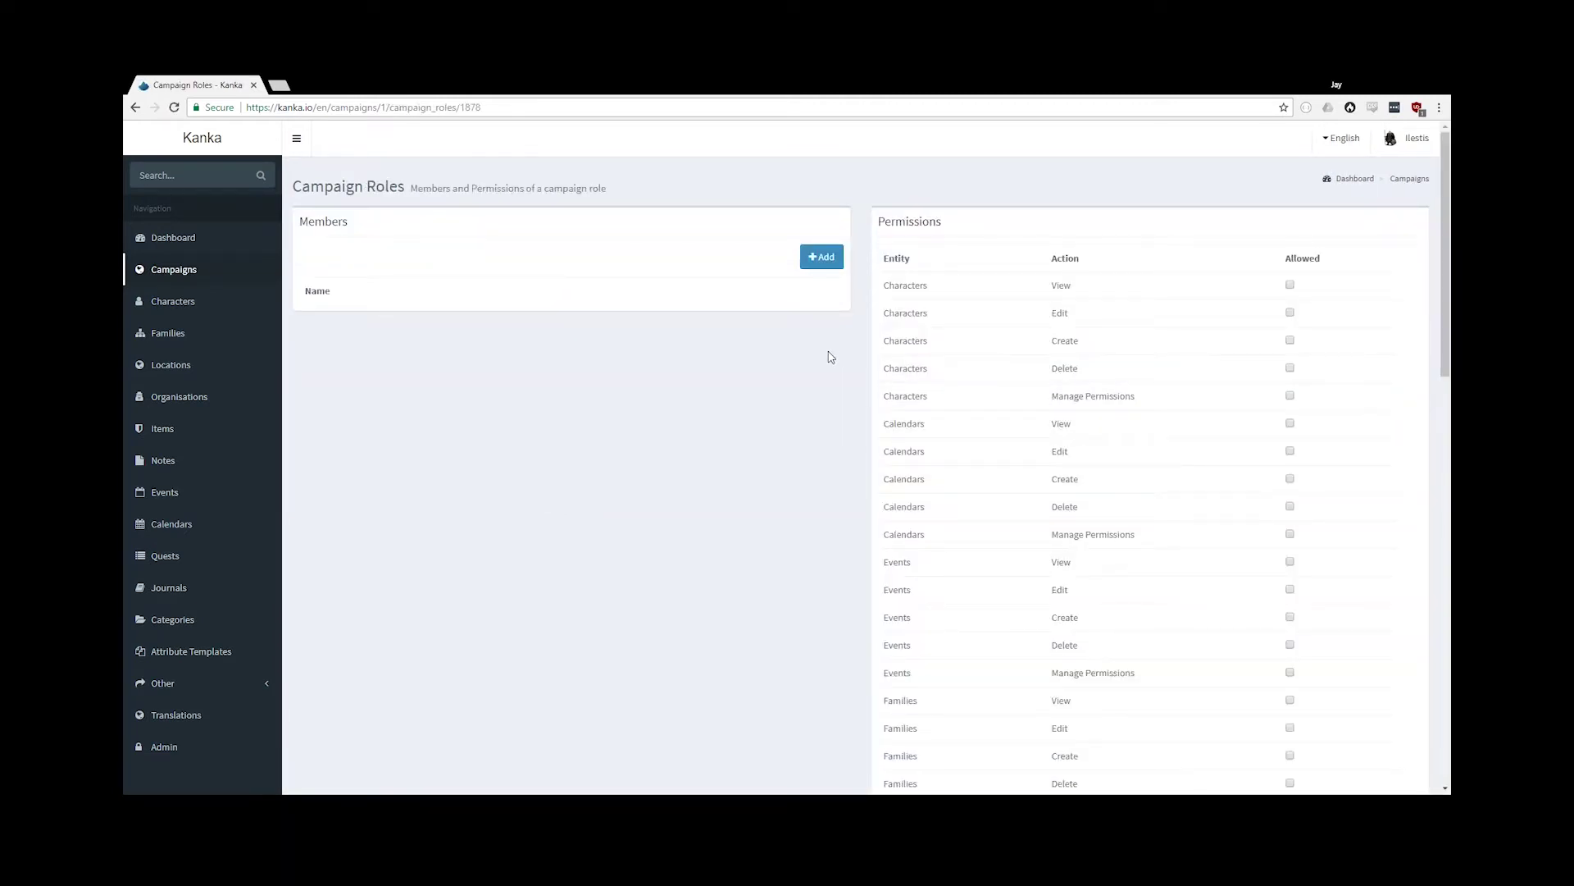
left_click(816, 257)
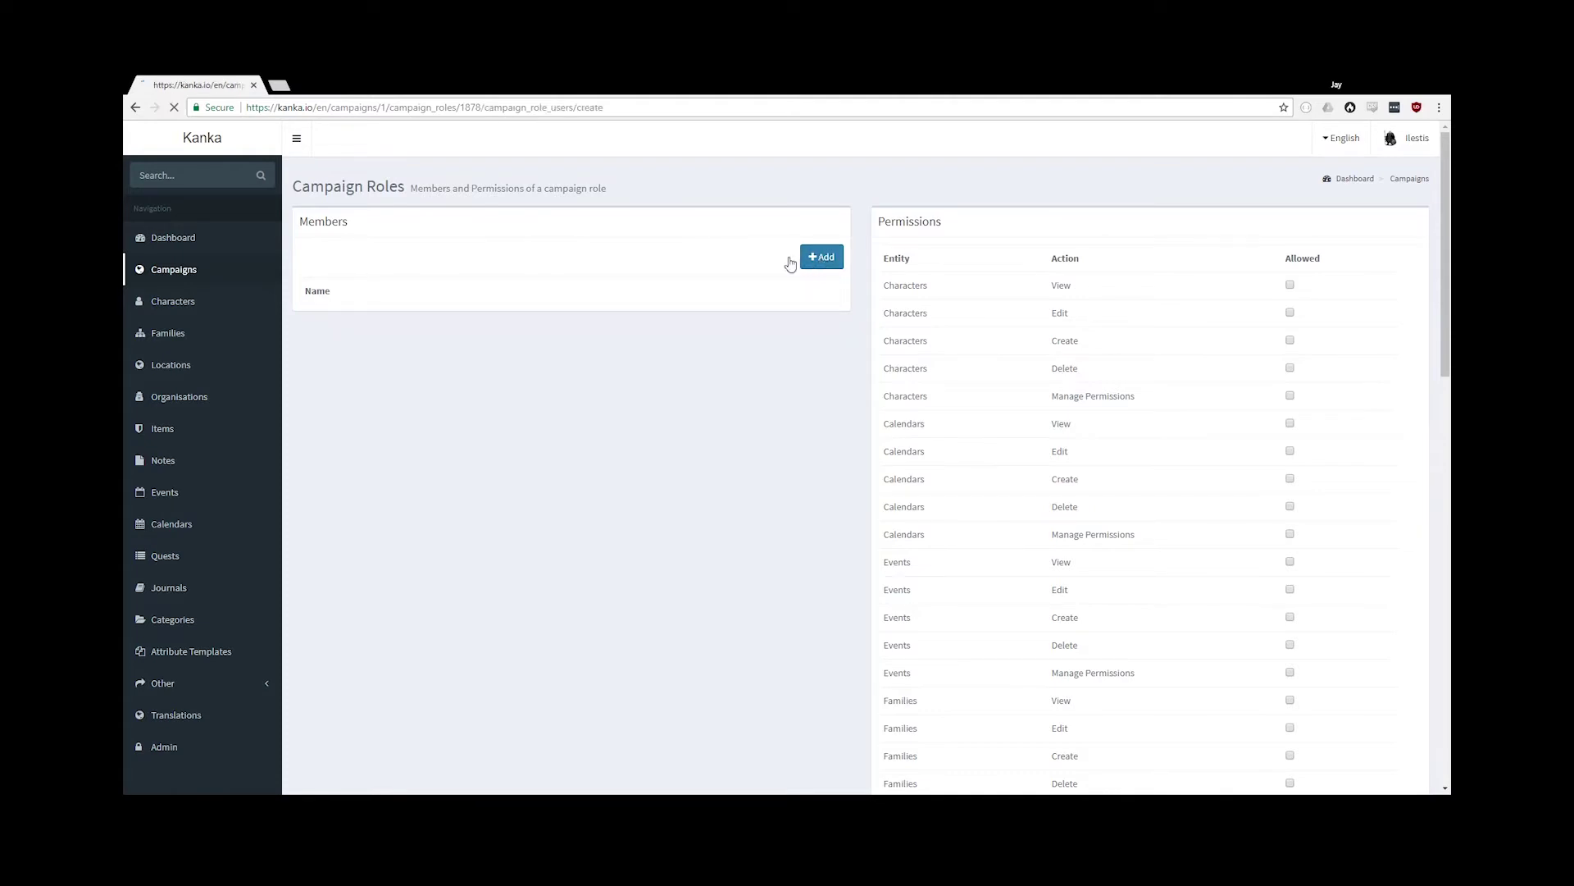
left_click(323, 287)
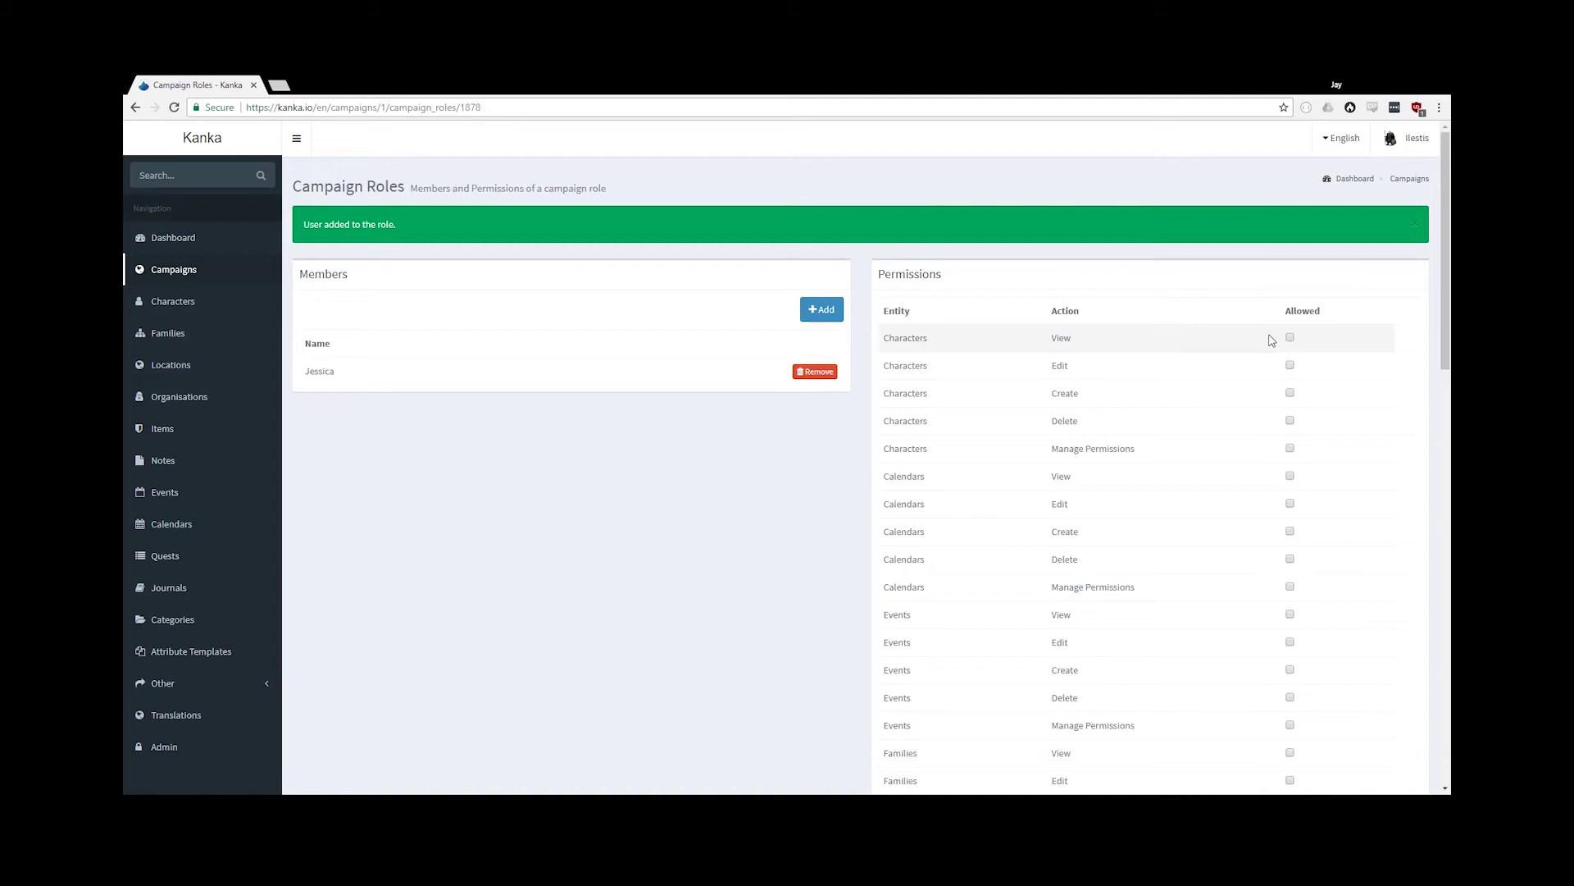
Step: Allow the Players role to view Characters, Families and Locations
left_click(1290, 337)
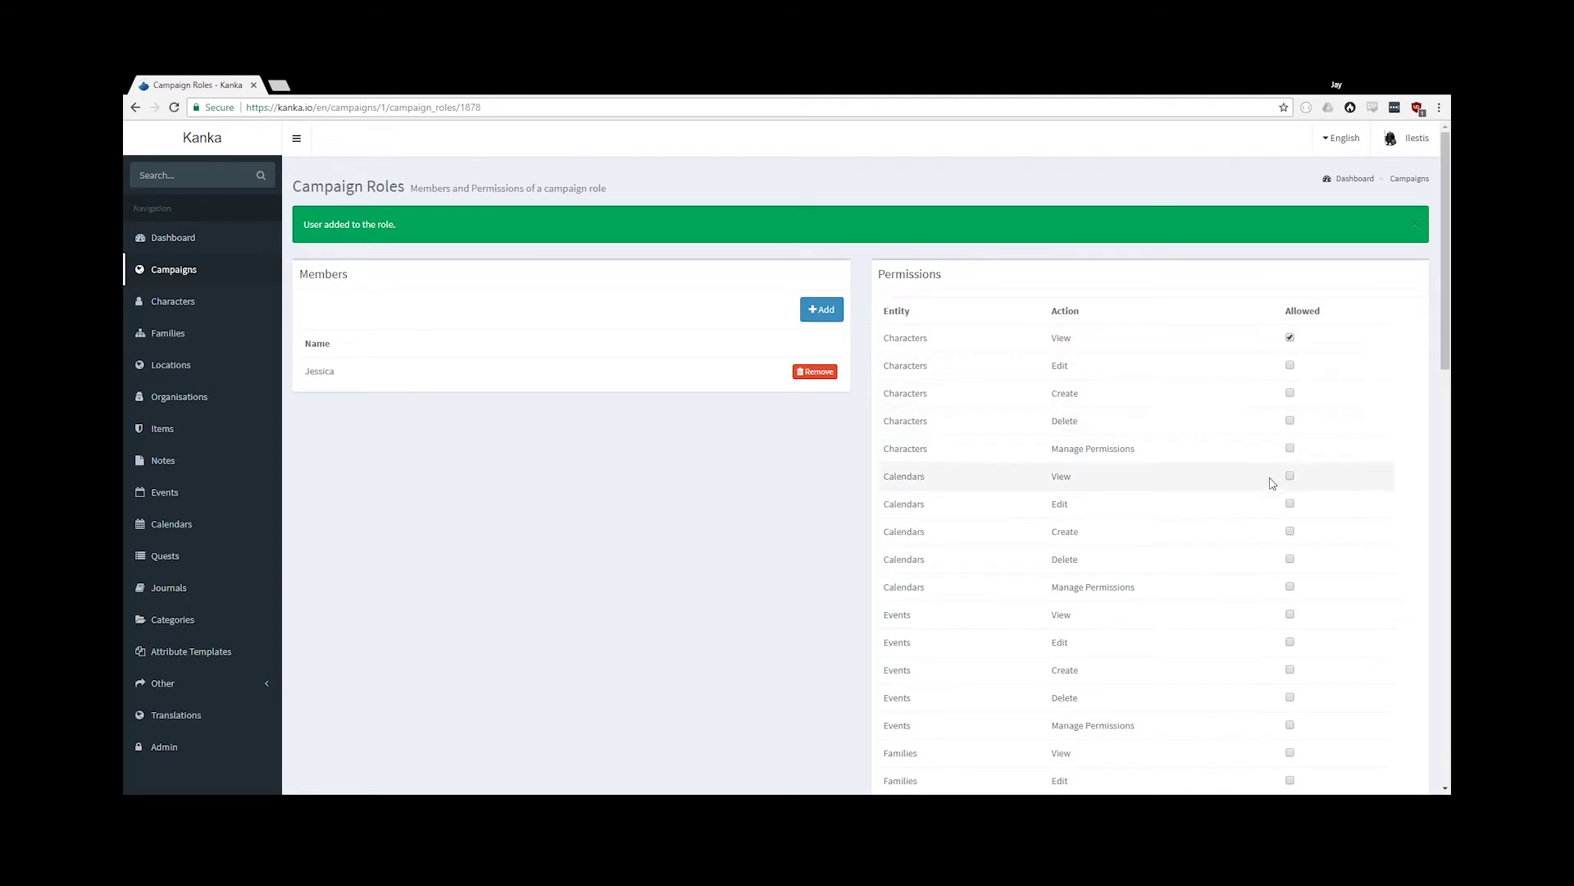
scroll(1211, 662, "down", 2)
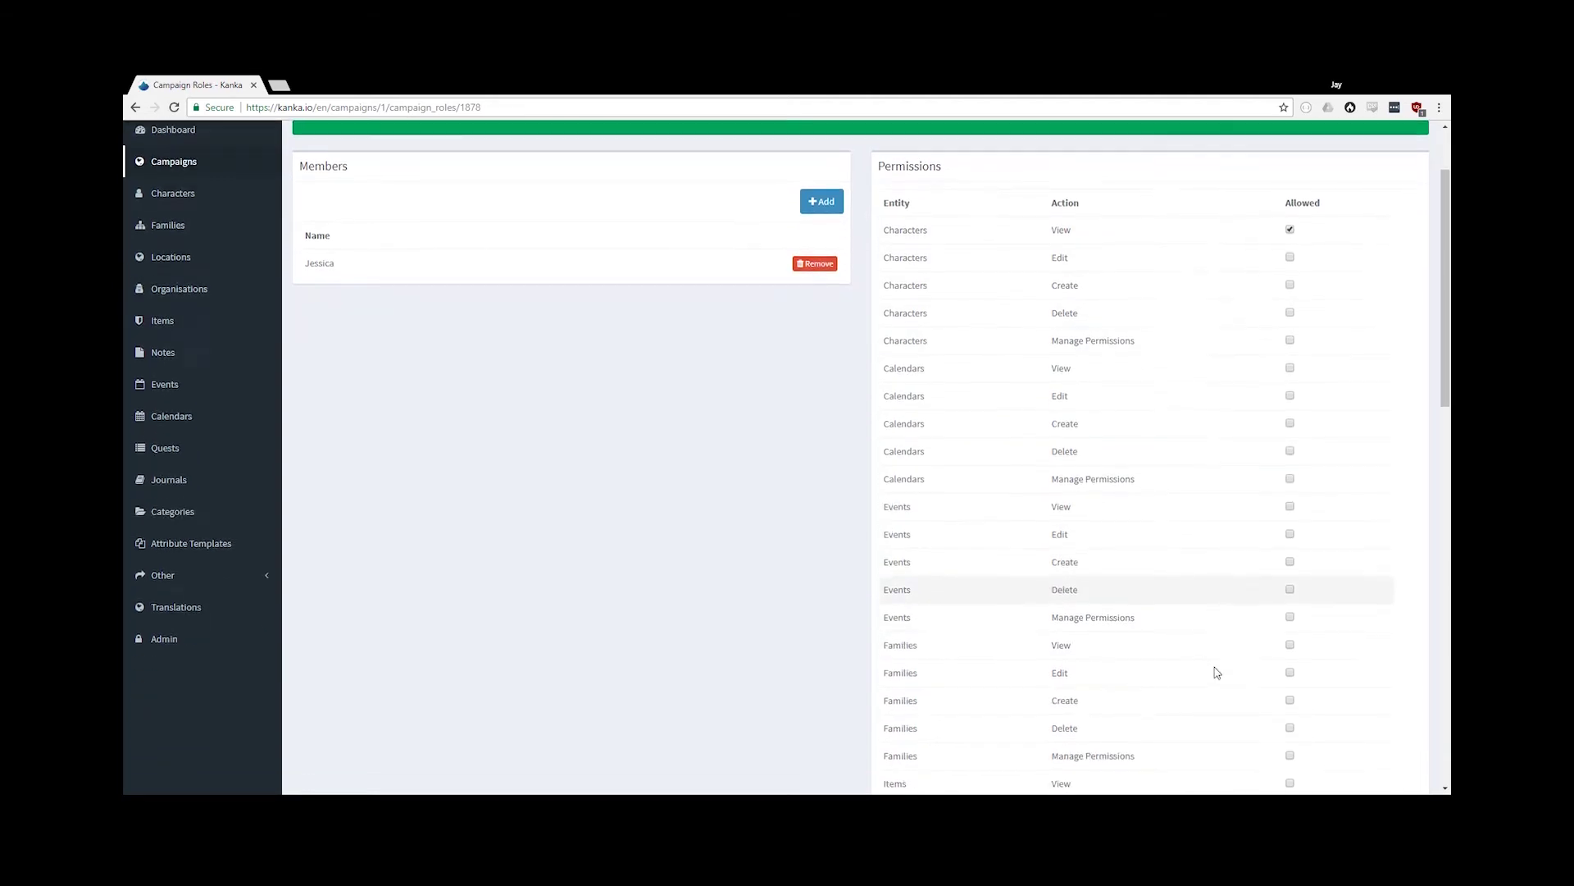
left_click(1290, 615)
scroll(1271, 623, "down", 5)
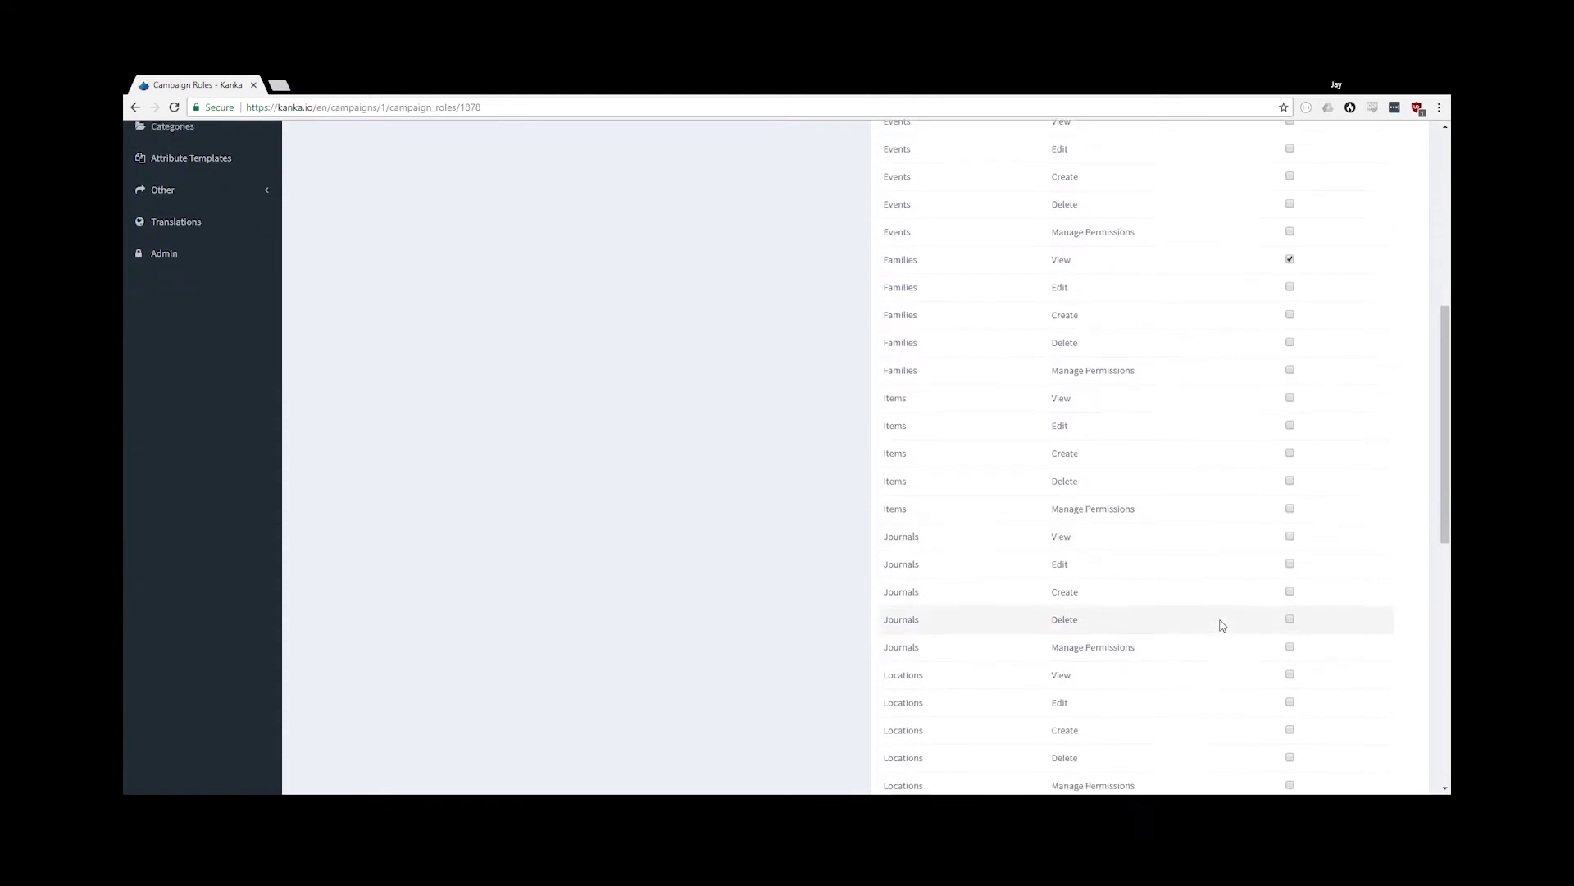
left_click(1291, 615)
scroll(1276, 623, "down", 8)
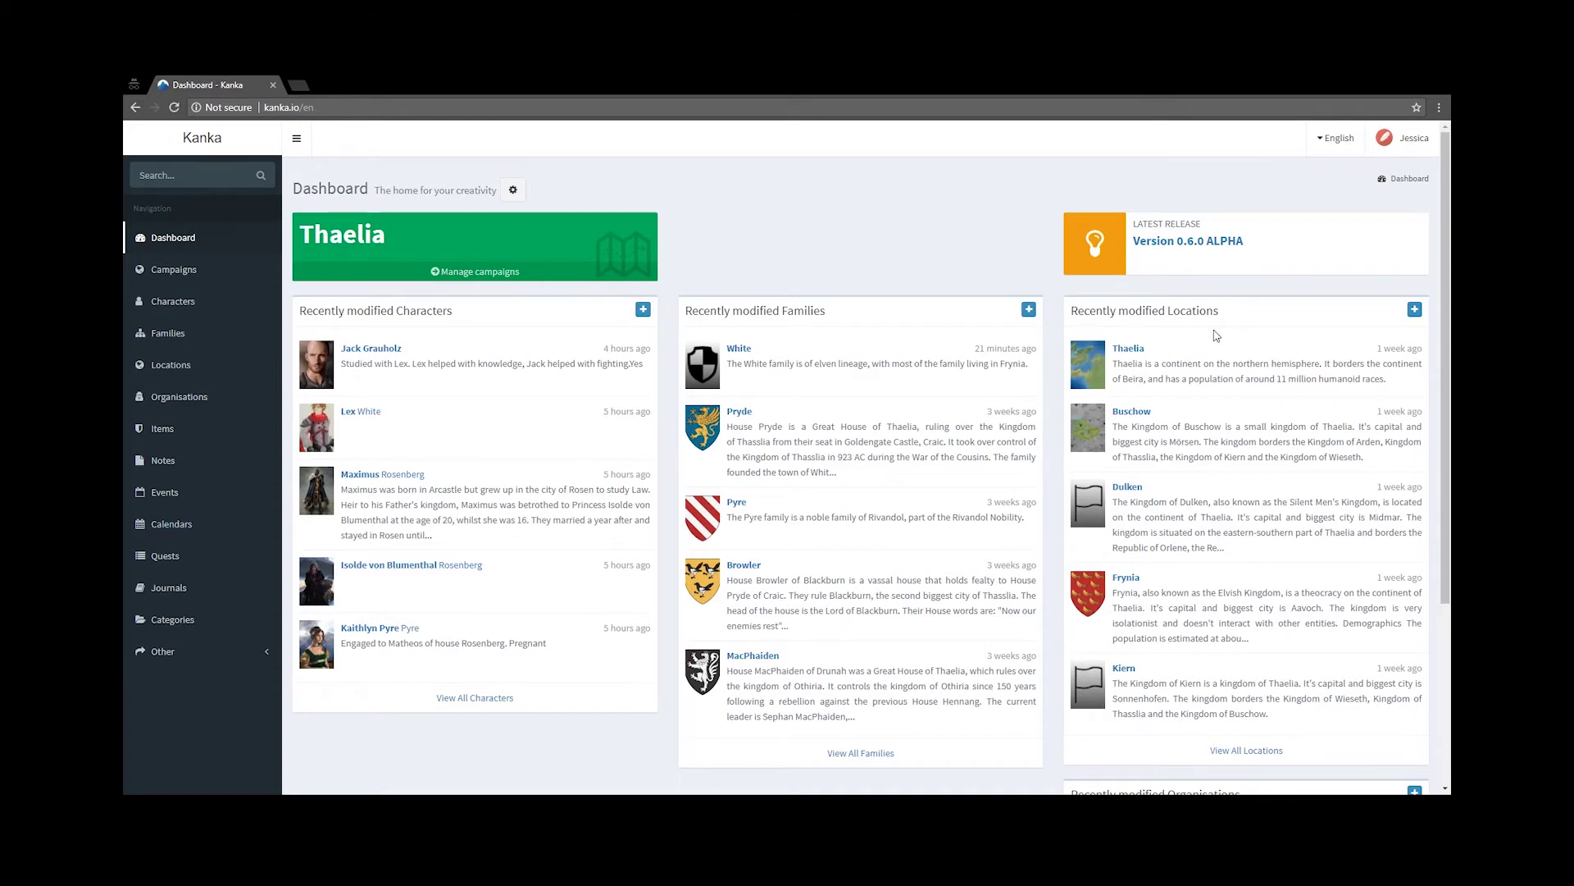
Step: As the player, open Balthasar Schachtschneider from the Characters list, then the Notes list
scroll(1216, 336, "down", 4)
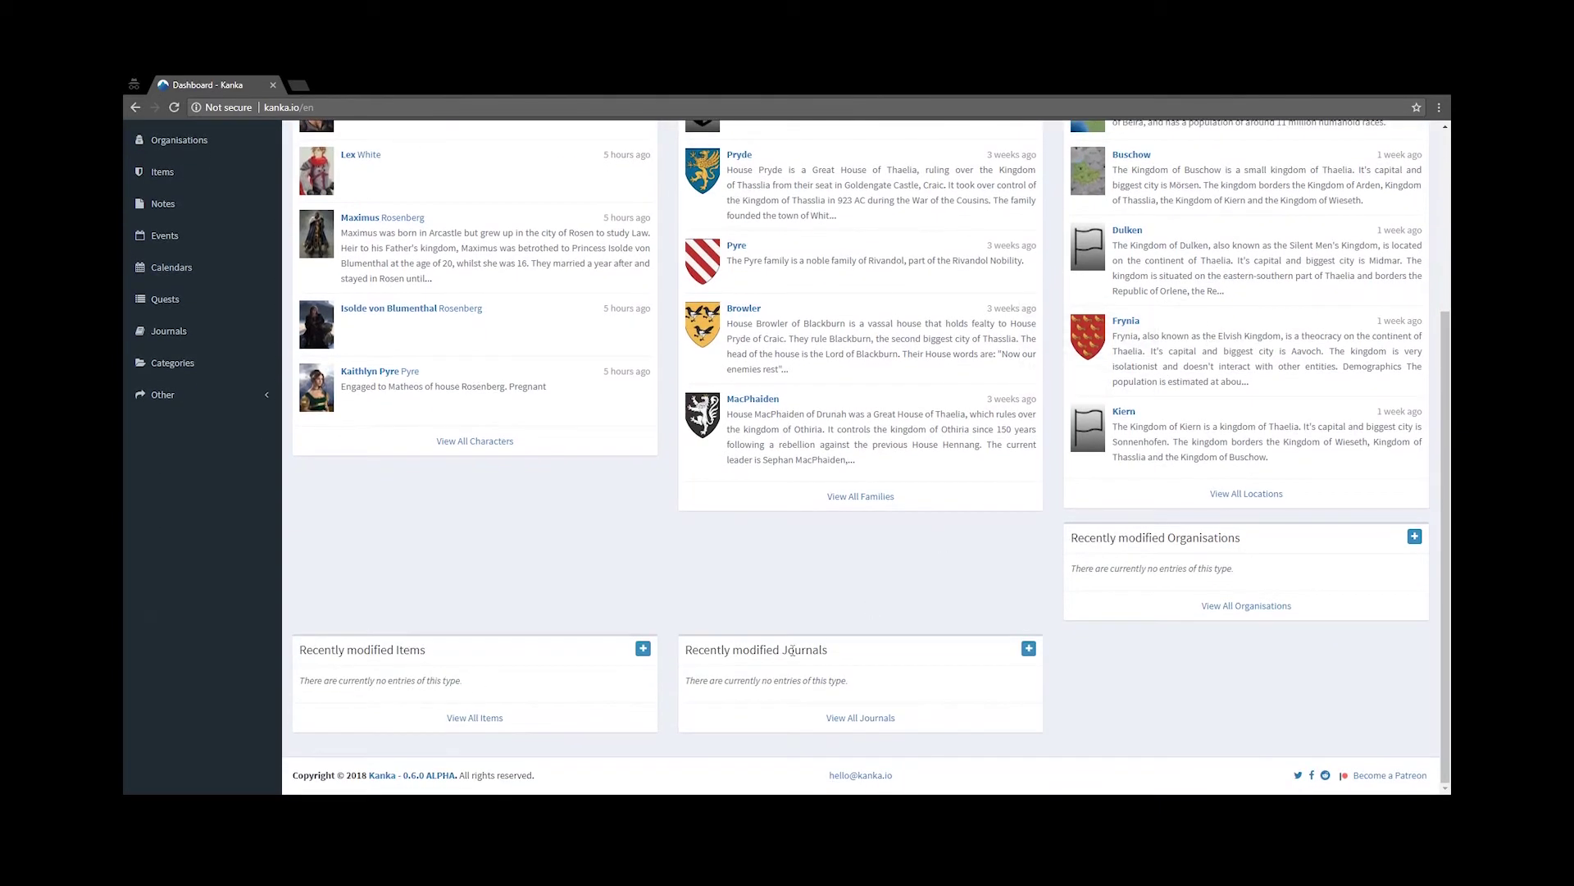
scroll(1222, 562, "up", 4)
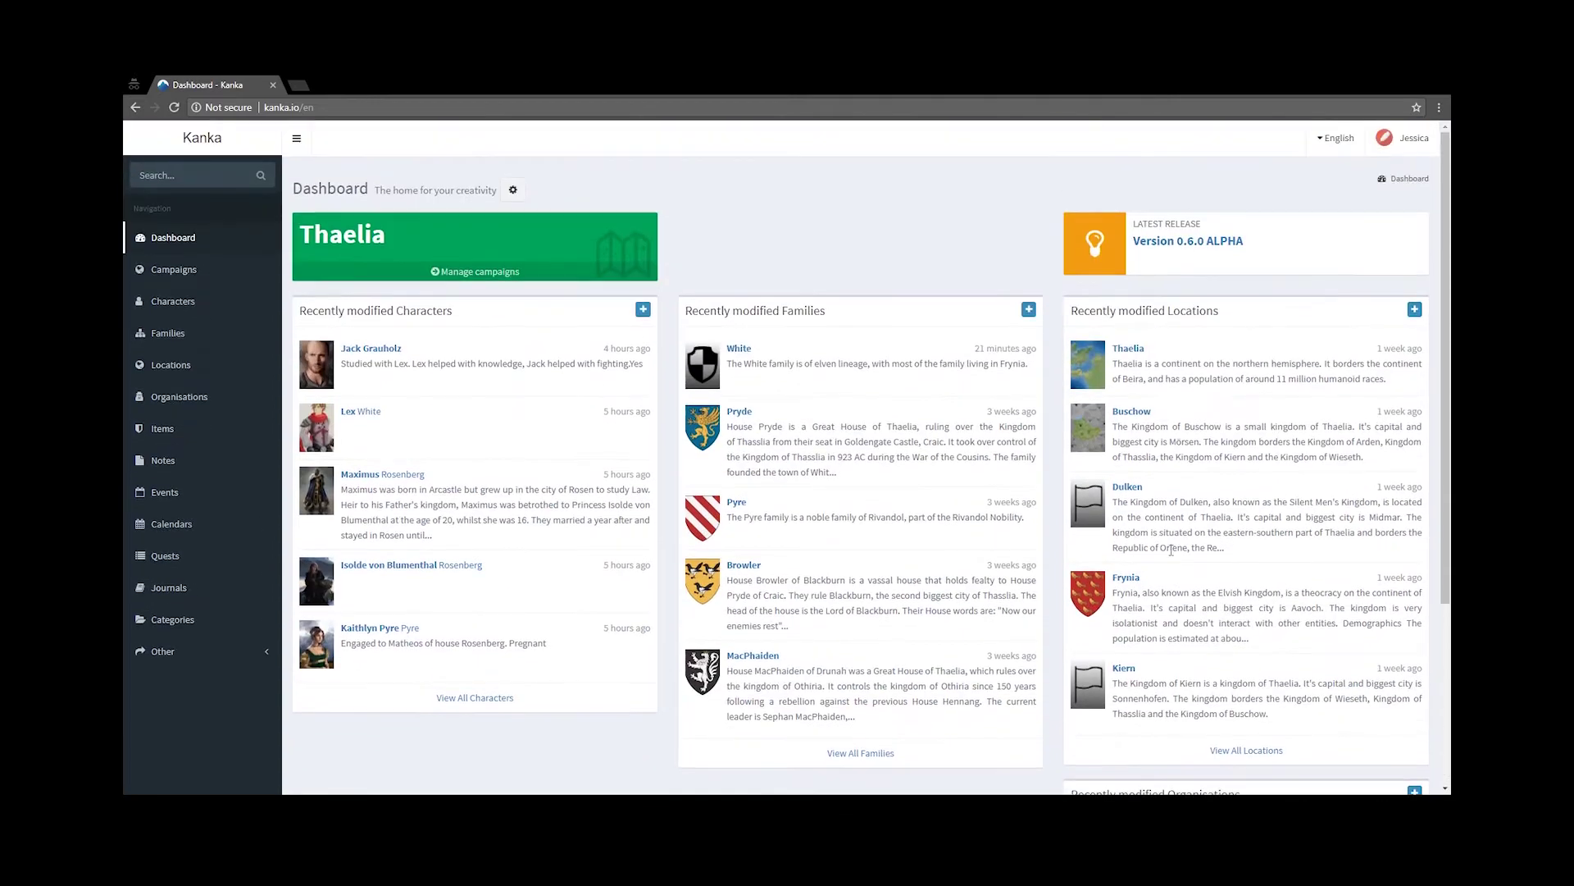
left_click(176, 301)
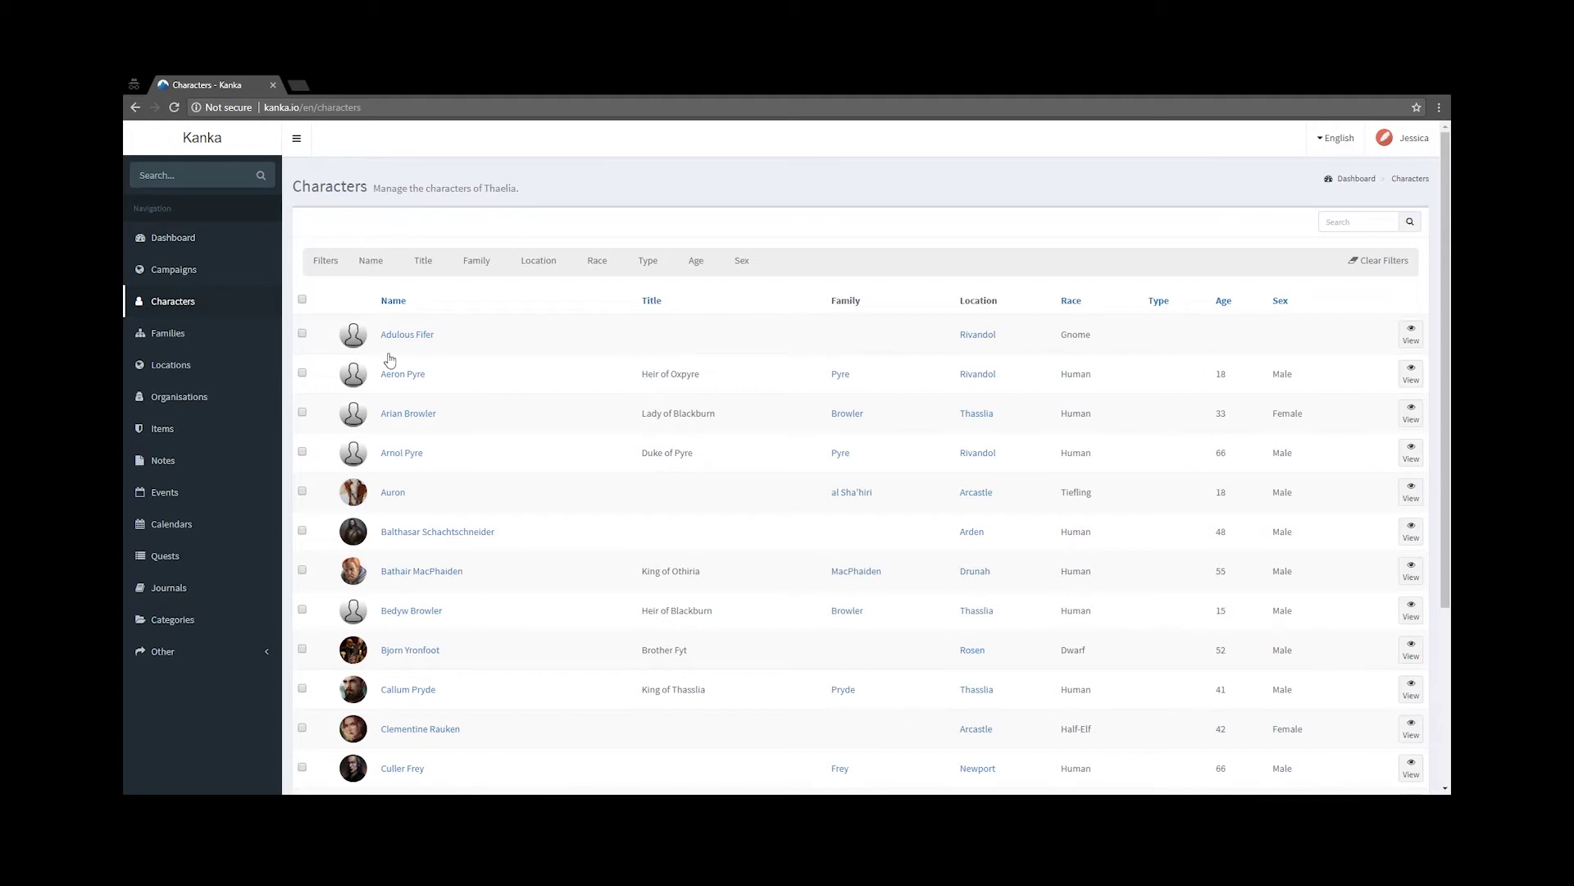
left_click(411, 538)
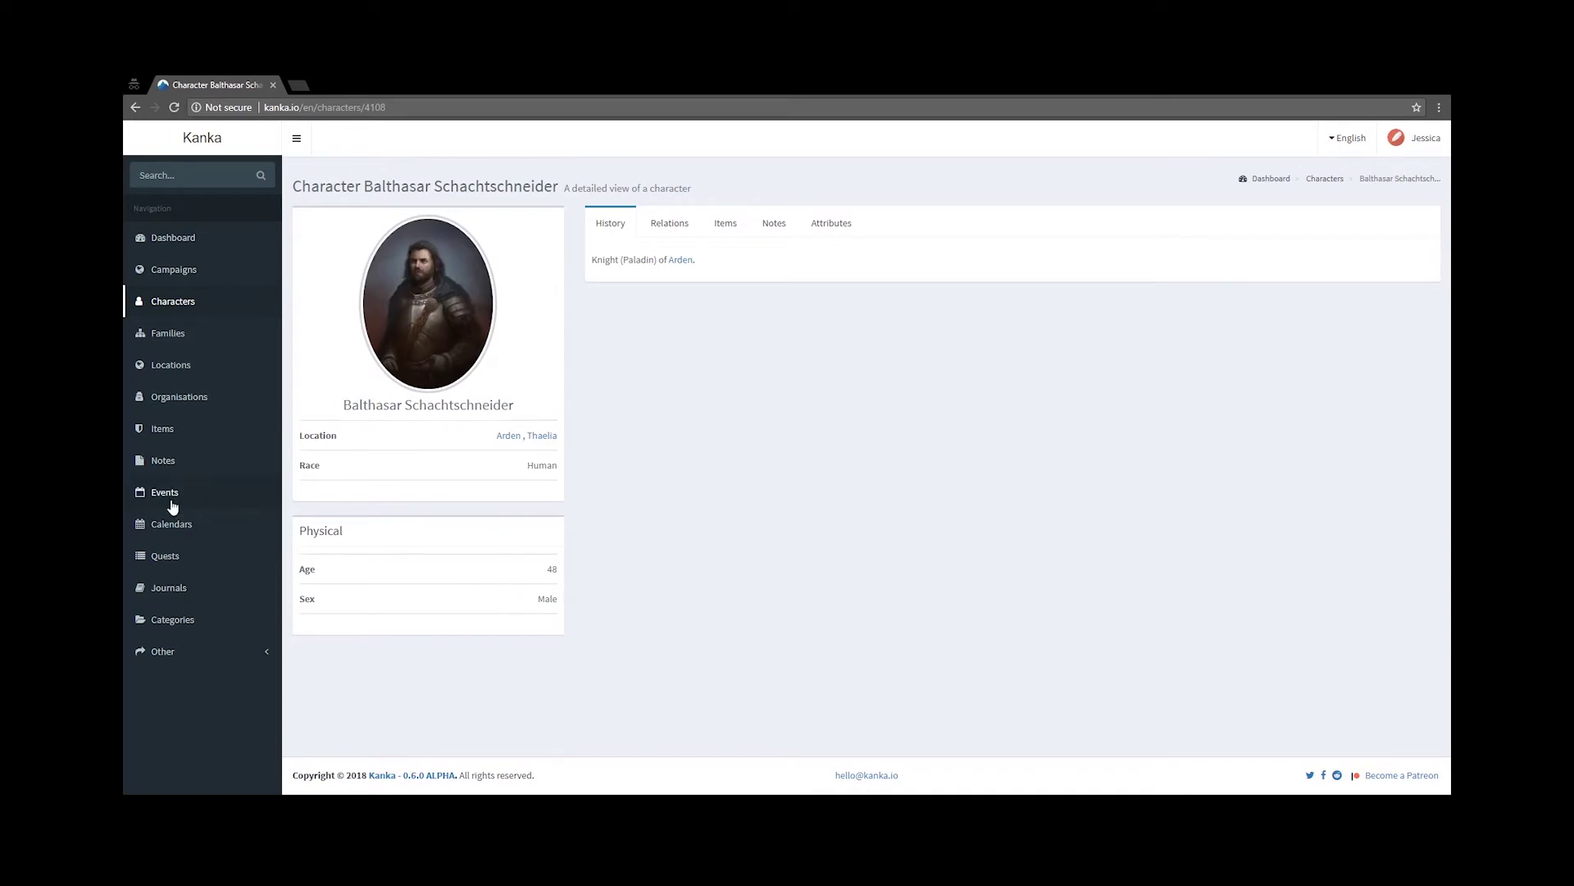
left_click(169, 466)
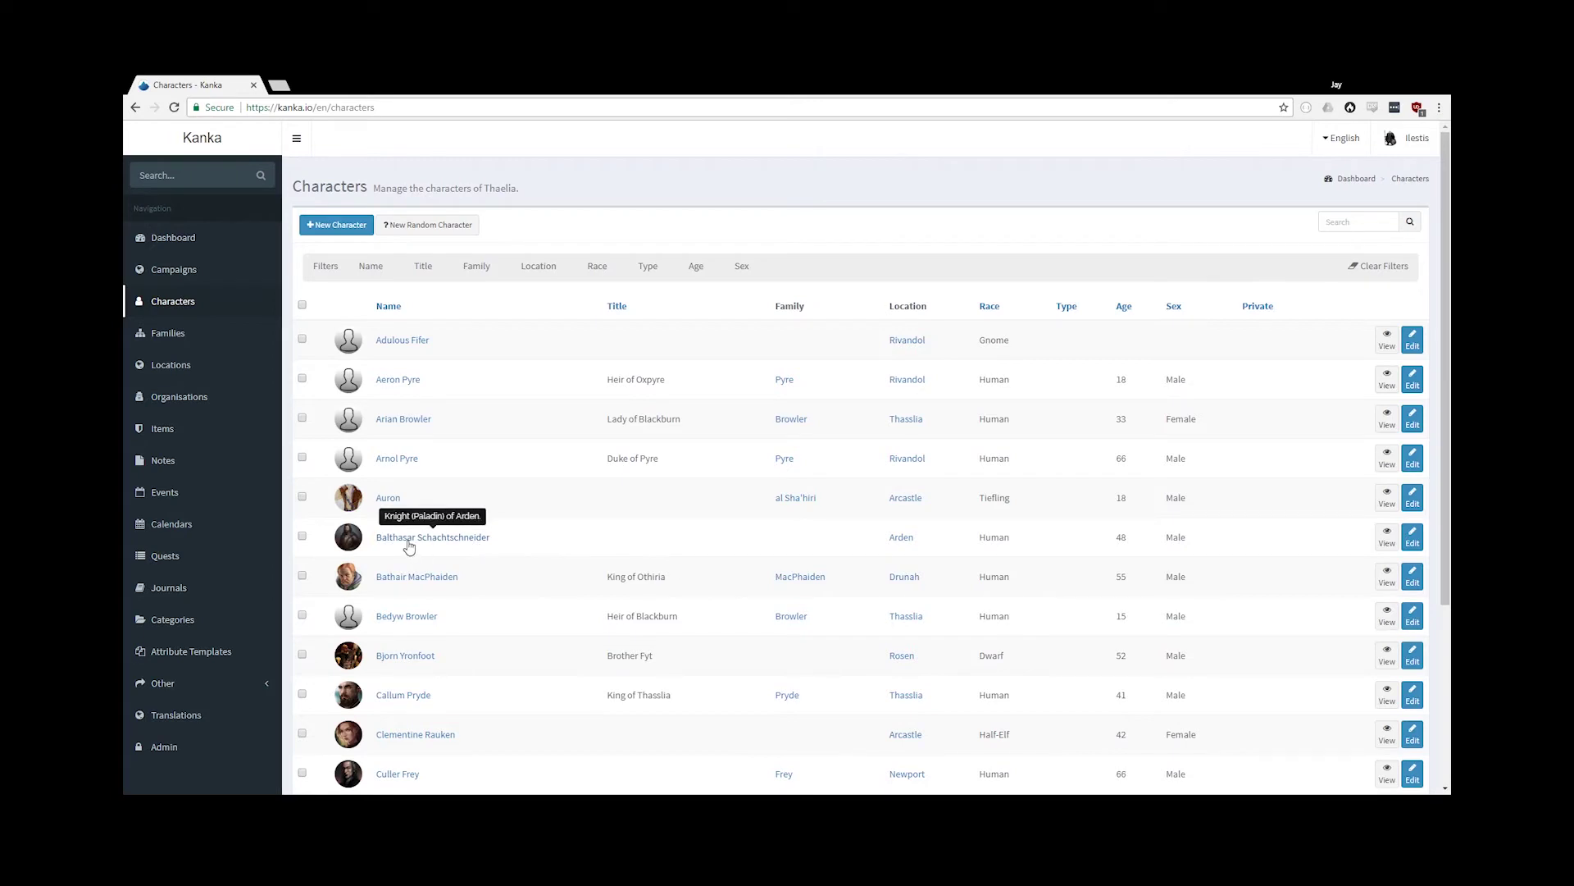
left_click(1412, 538)
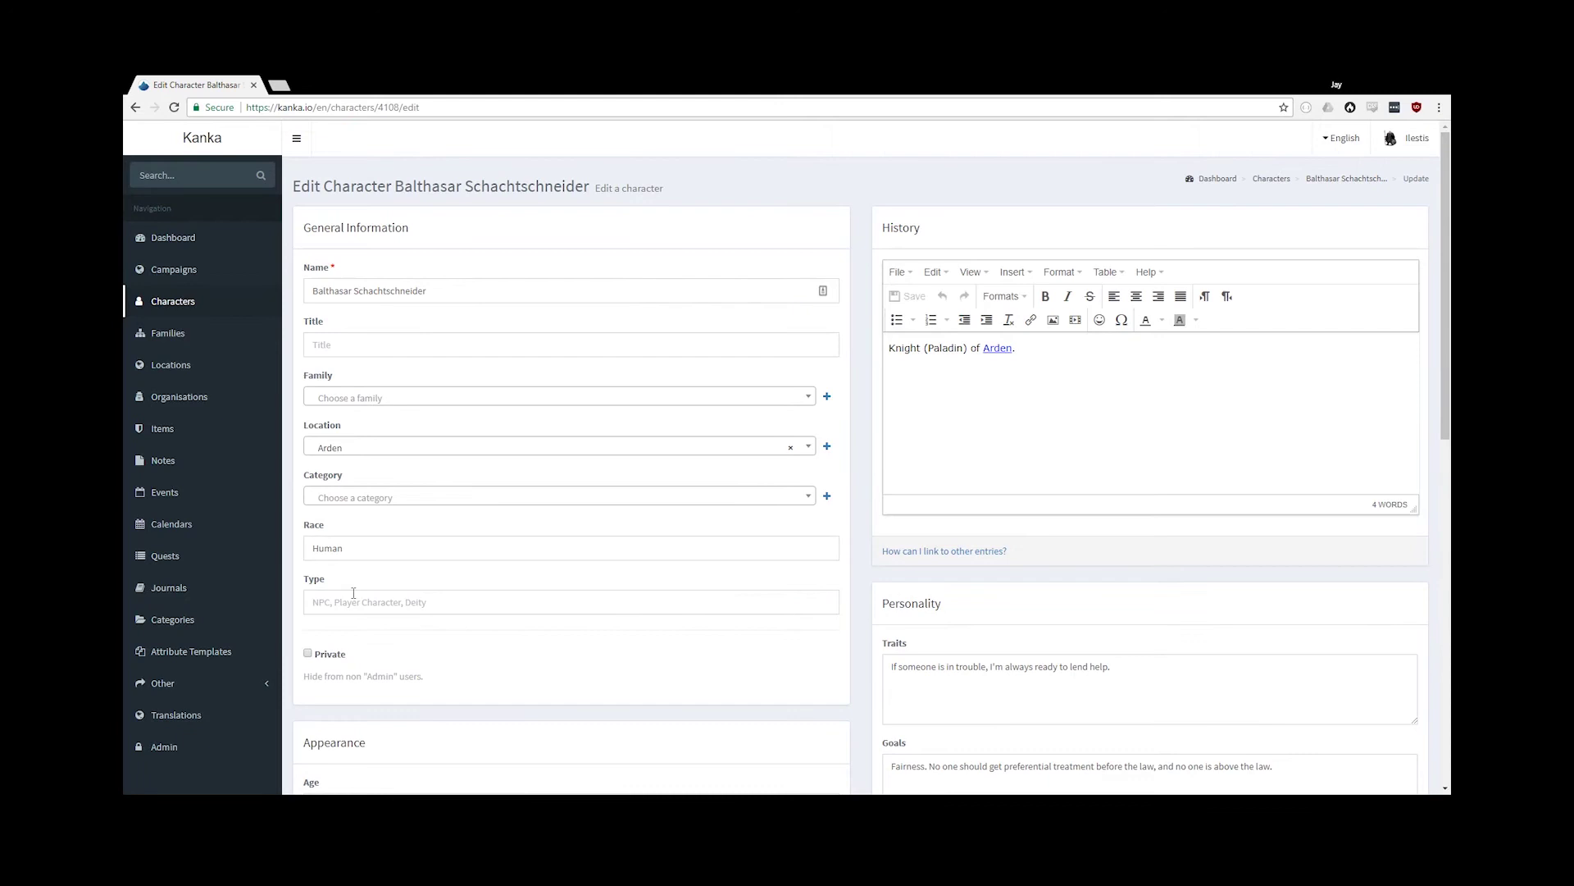
left_click(328, 656)
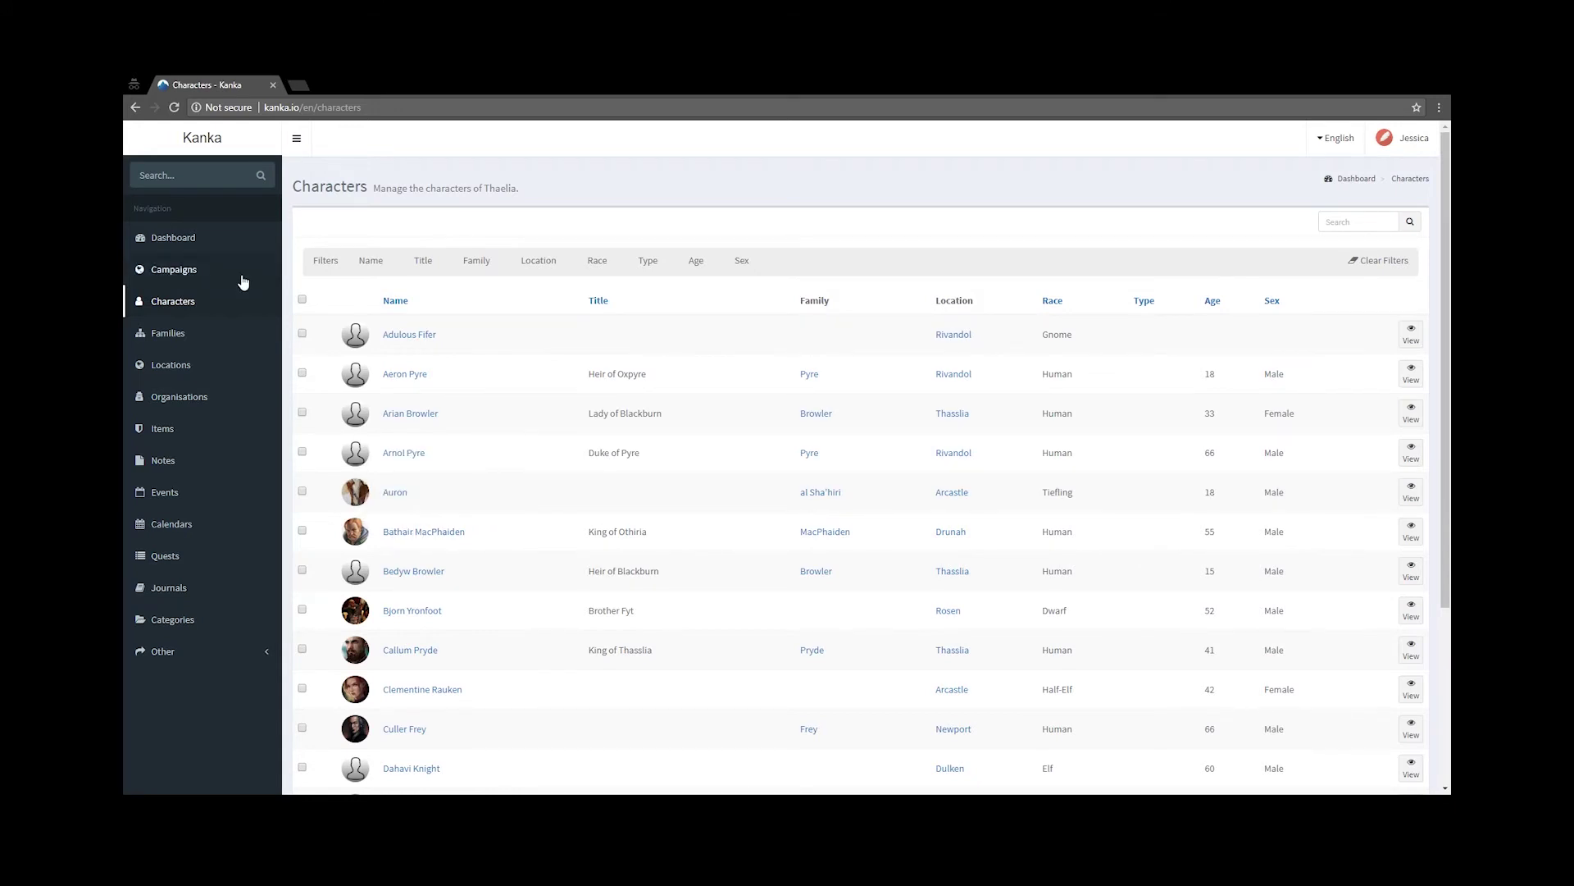
Step: Search the sidebar for 'Bath' to look for the hidden character
left_click(152, 166)
type("Bath")
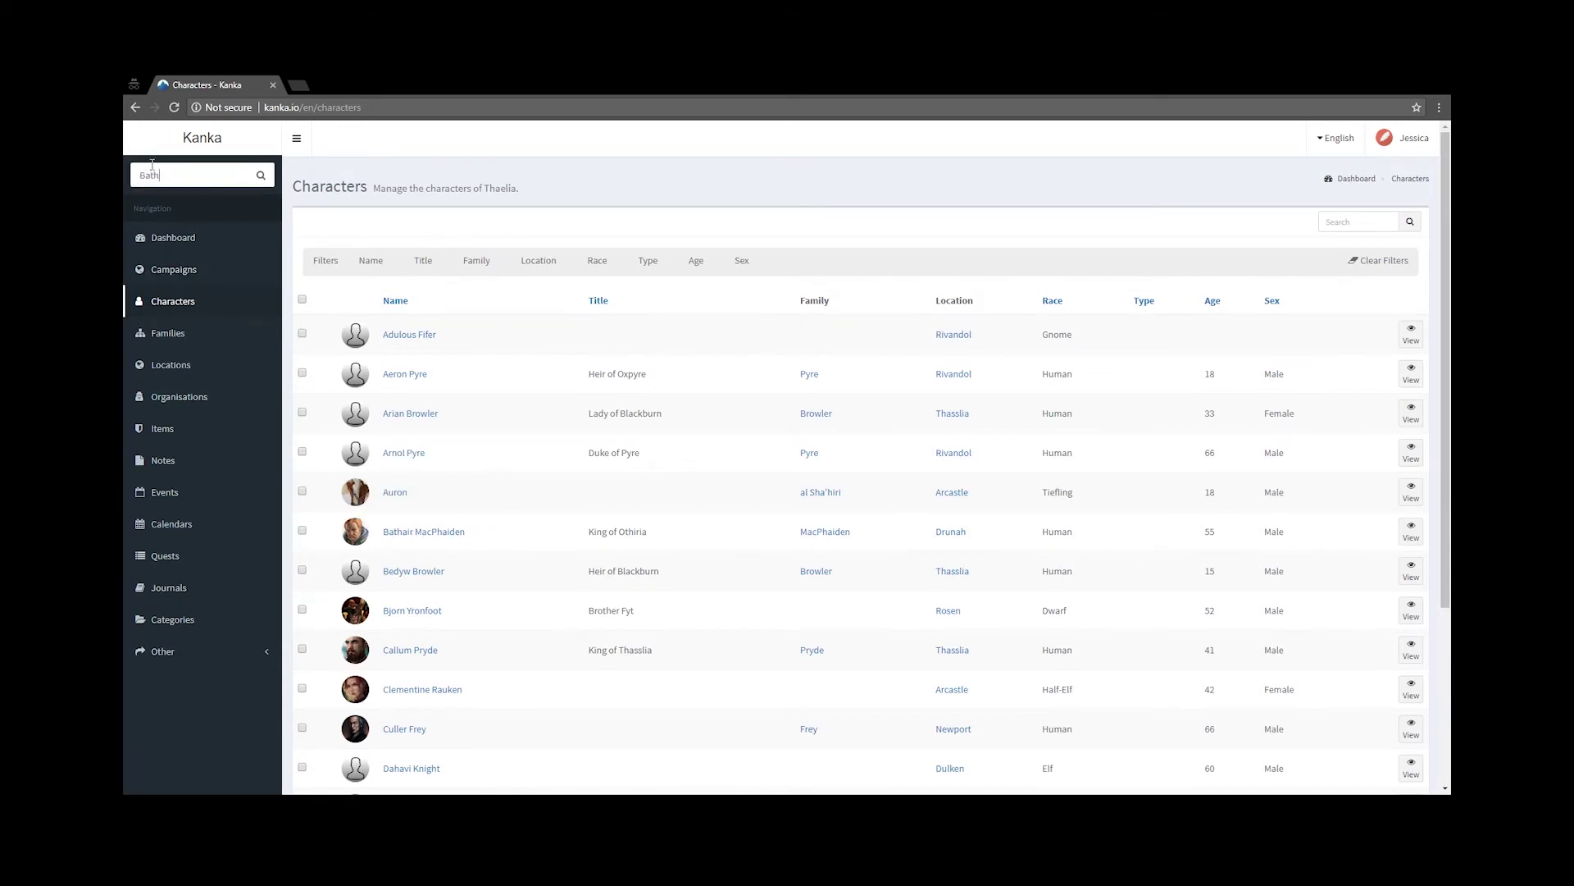
key("Return")
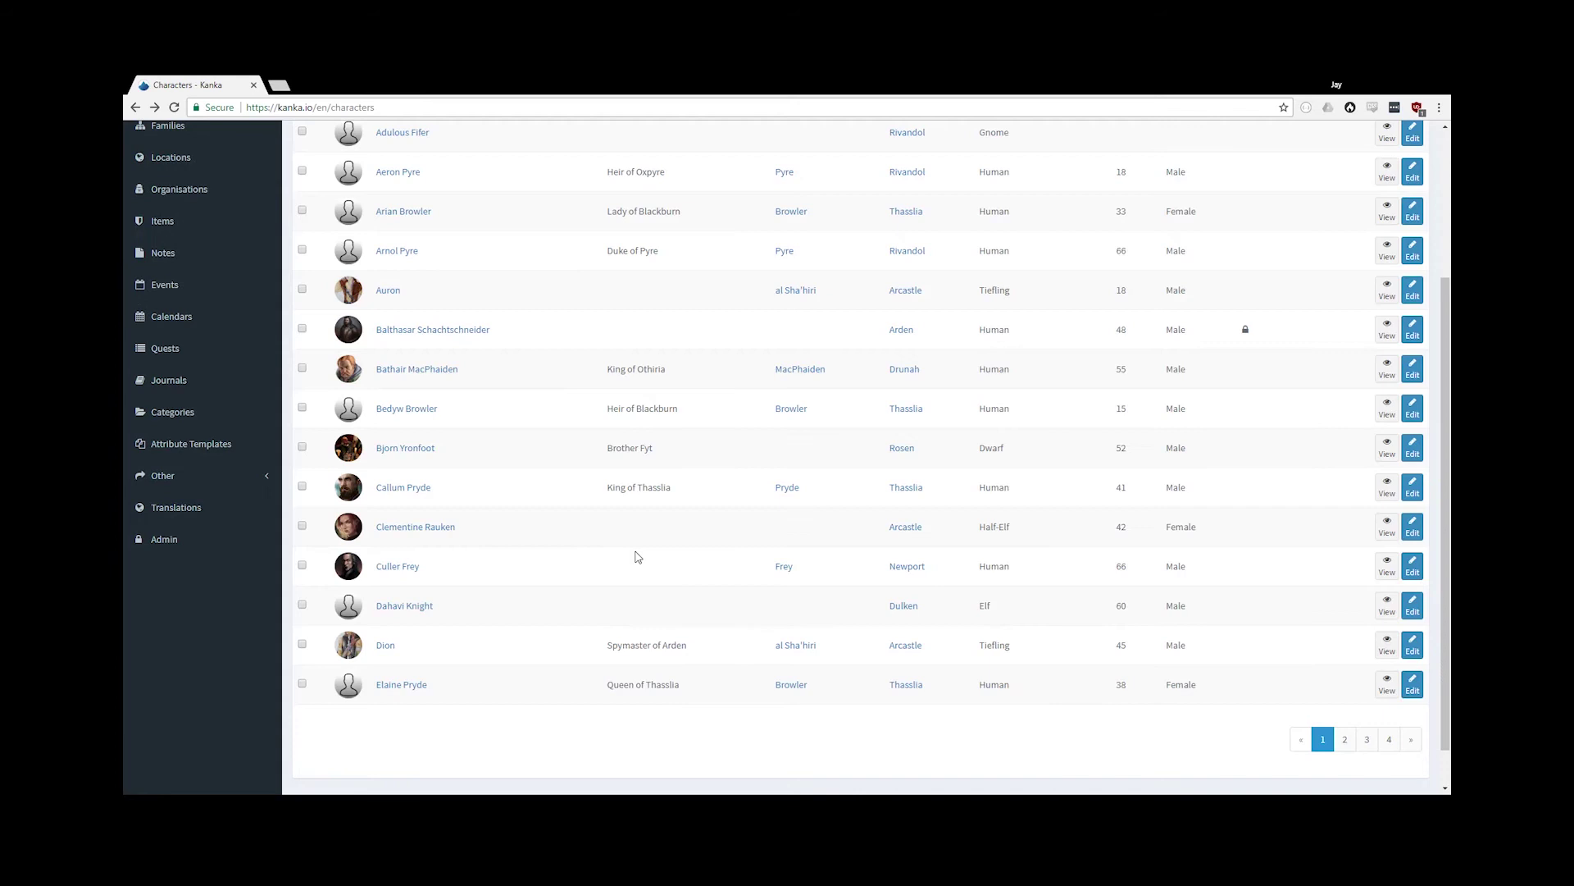
Step: Grant the player member Edit permission on Clementine Rauken and save
left_click(396, 532)
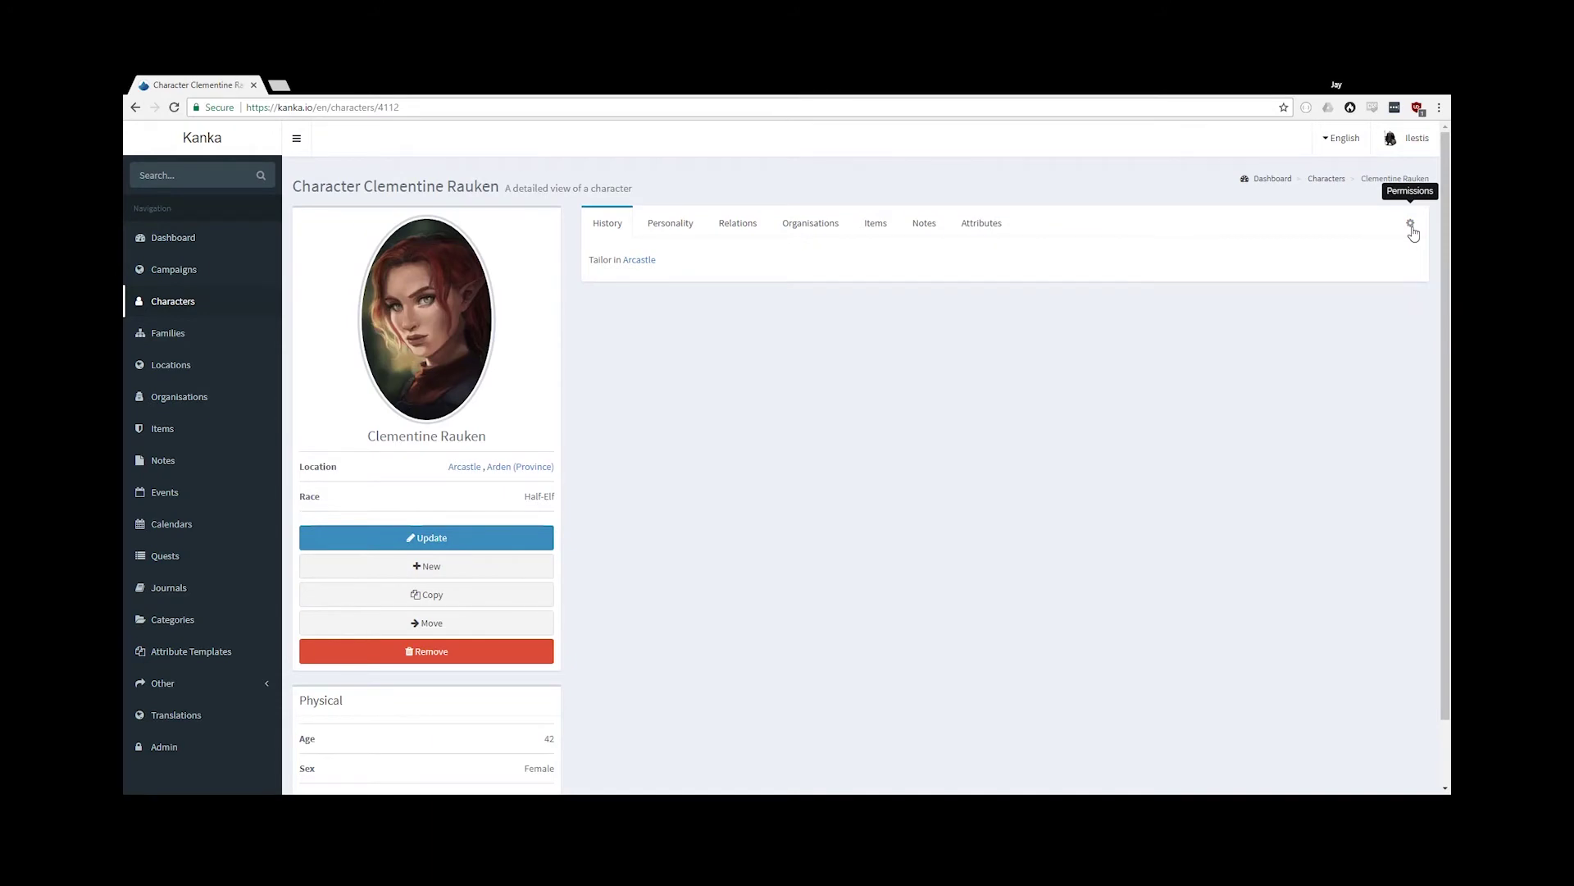
left_click(1410, 224)
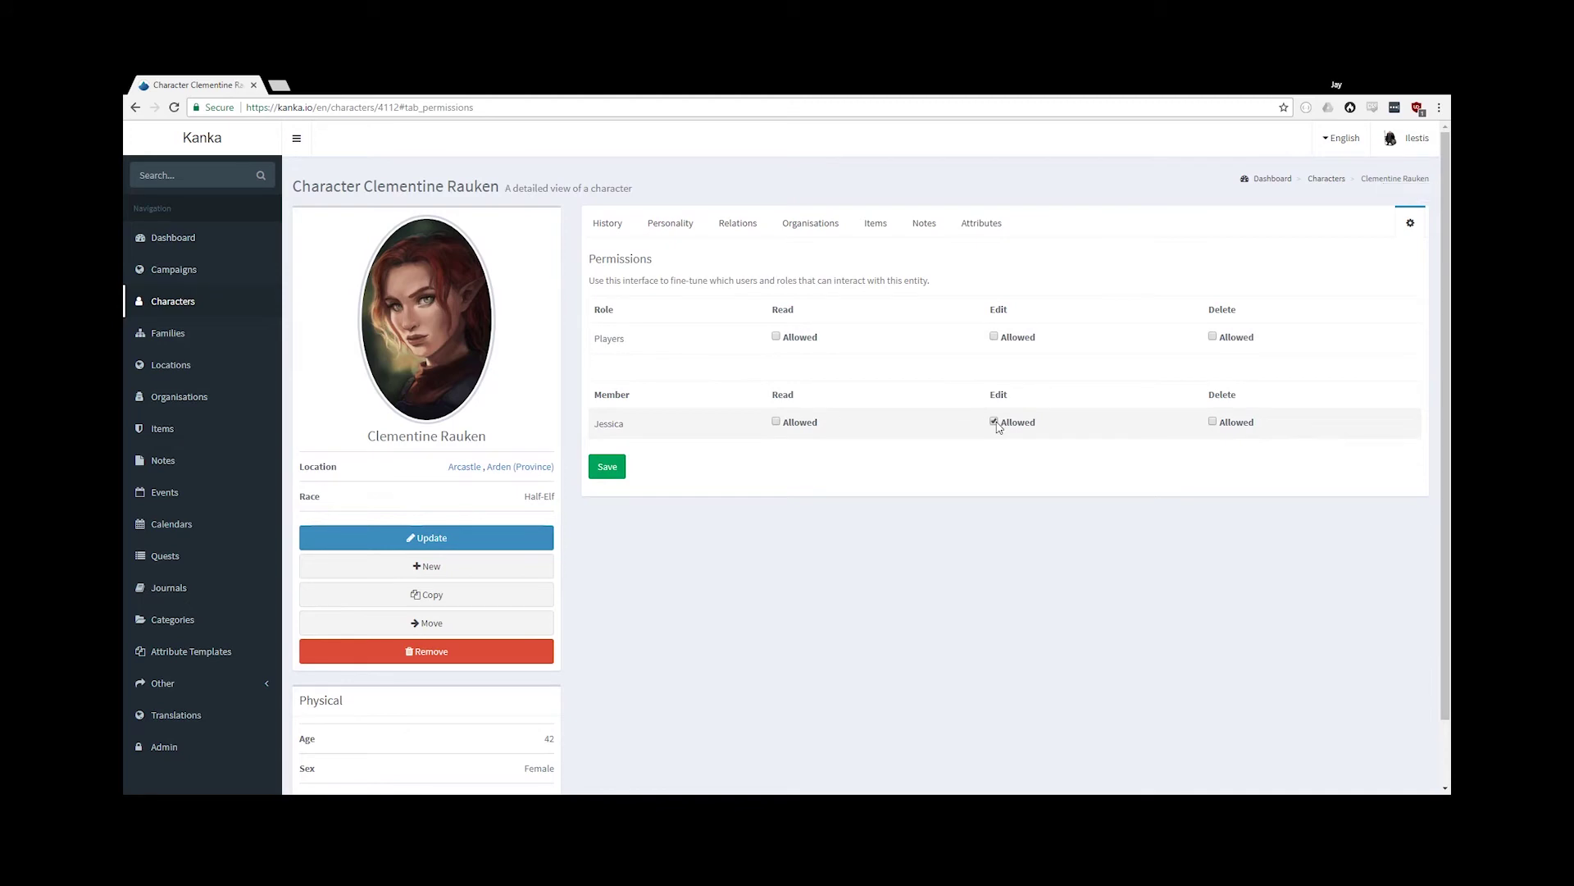
left_click(994, 421)
left_click(607, 466)
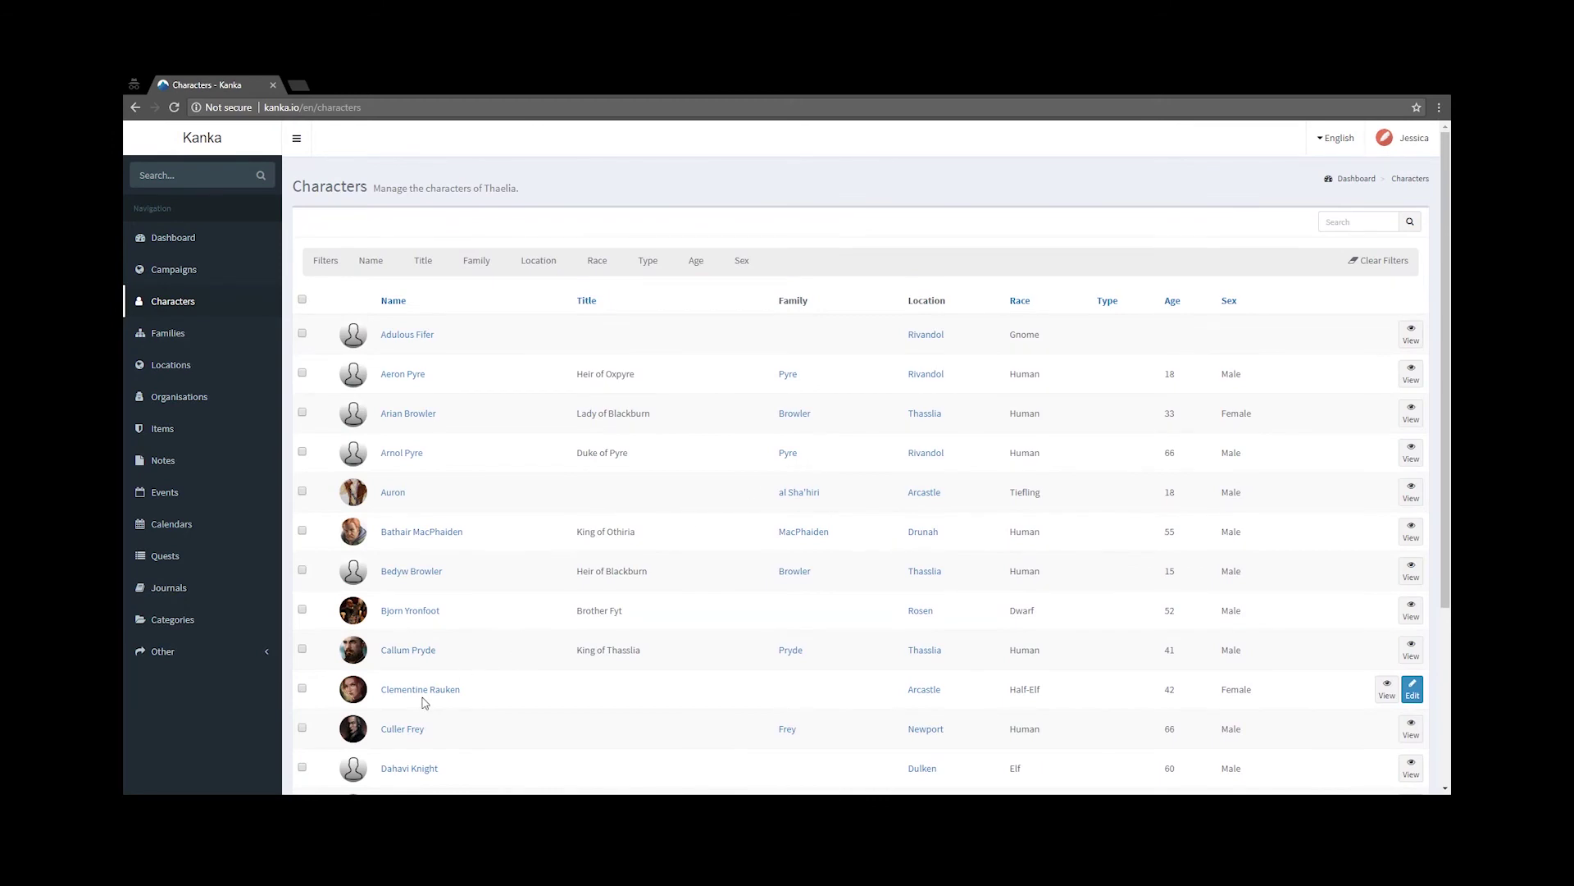
Step: Set Clementine Rauken's eye colour to Green, save, then view her Notes and Attributes
left_click(1414, 694)
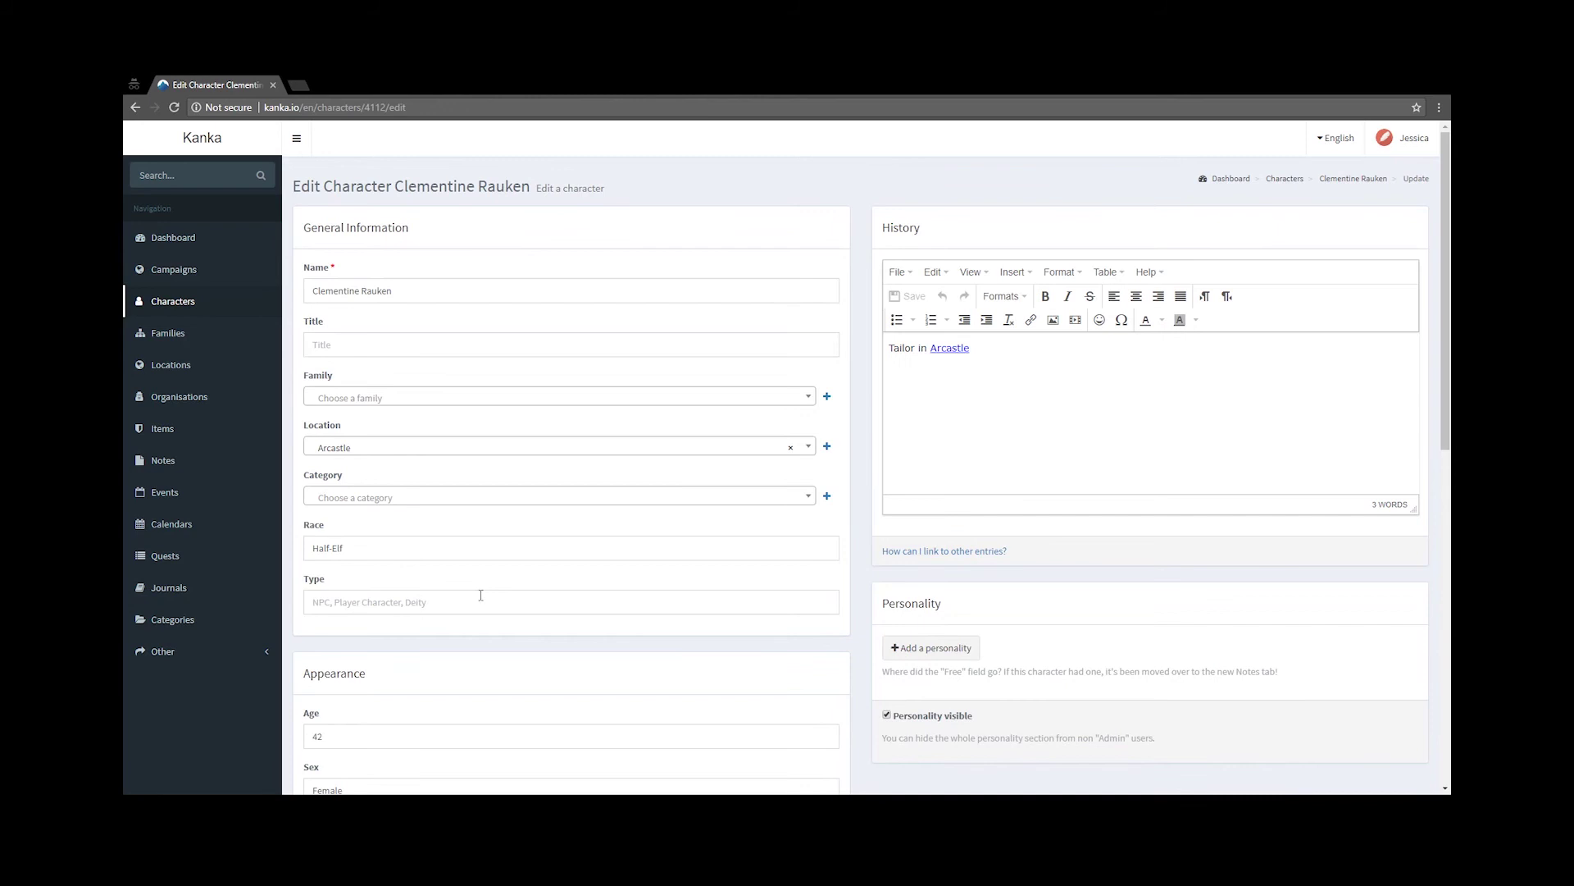
scroll(480, 594, "down", 5)
left_click(405, 536)
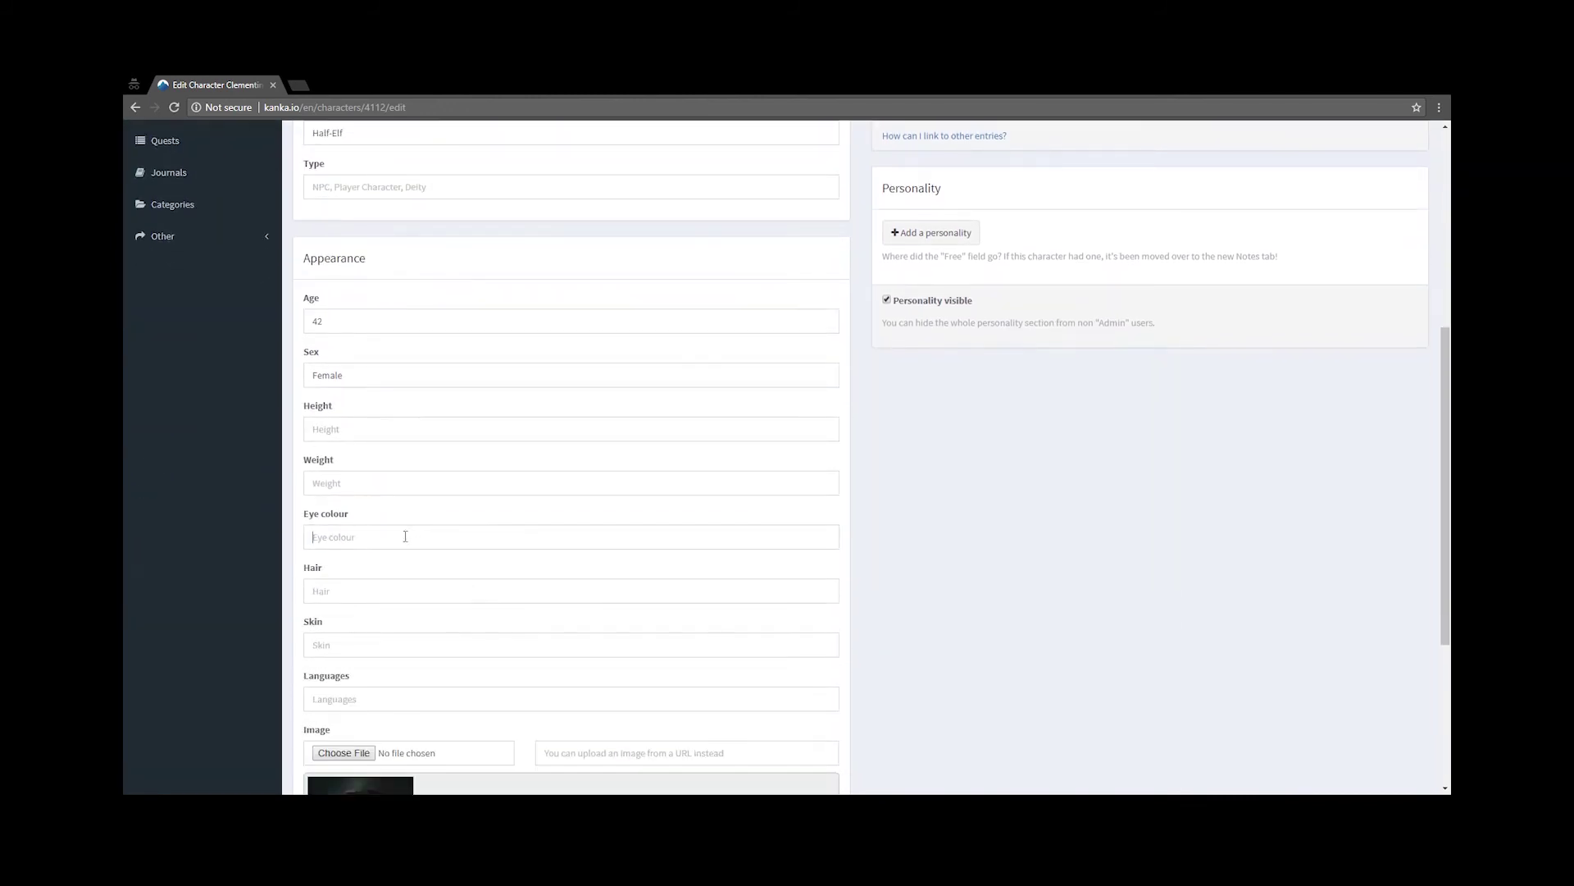
type("Green")
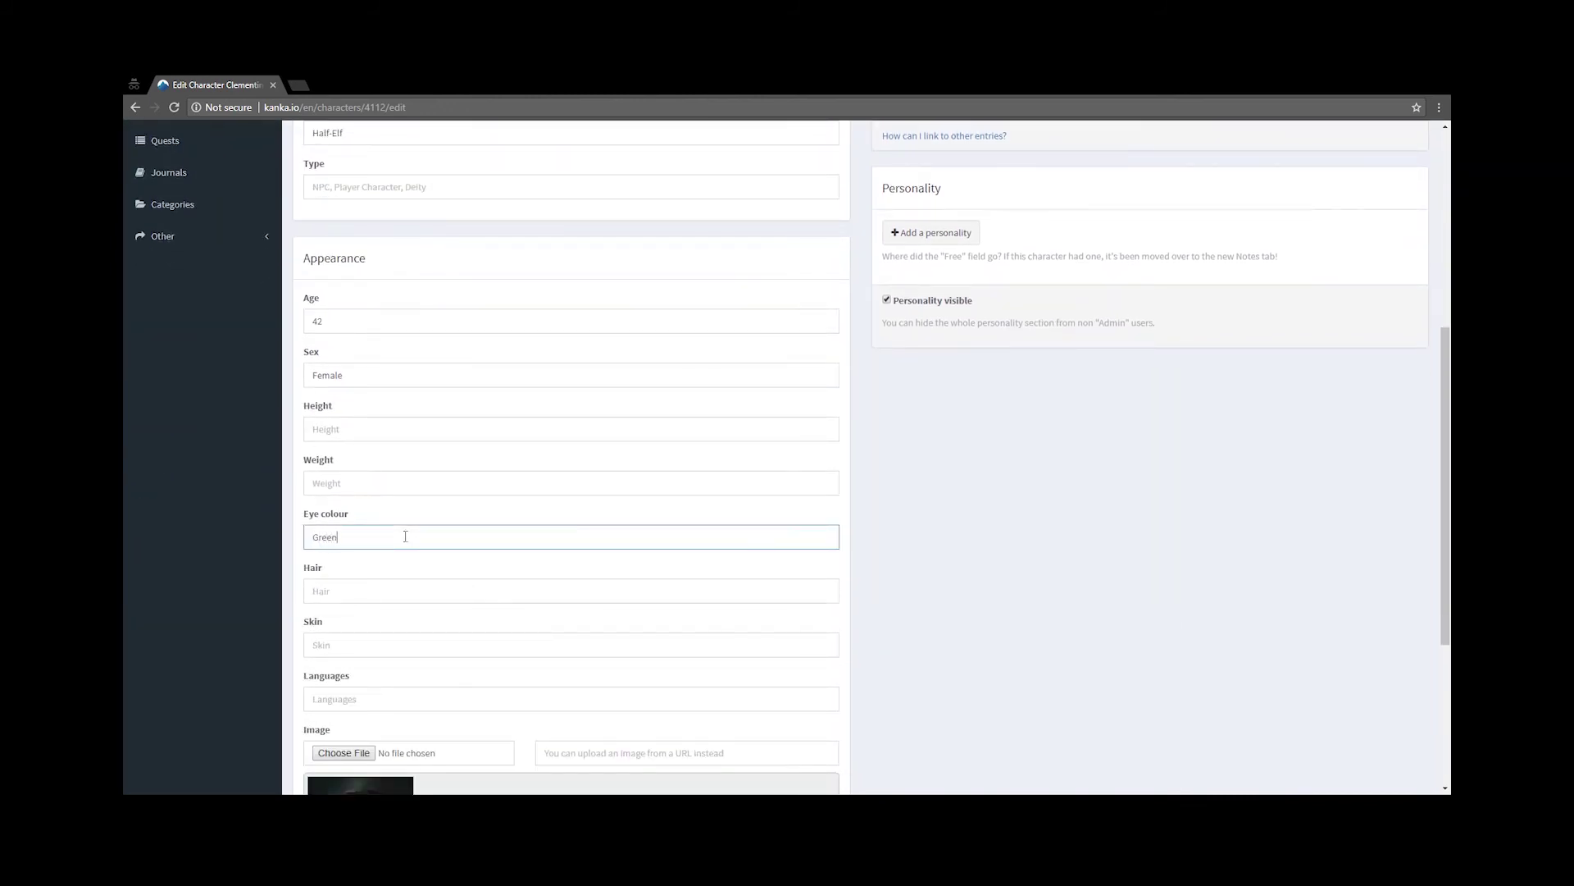
scroll(405, 536, "down", 4)
left_click(322, 721)
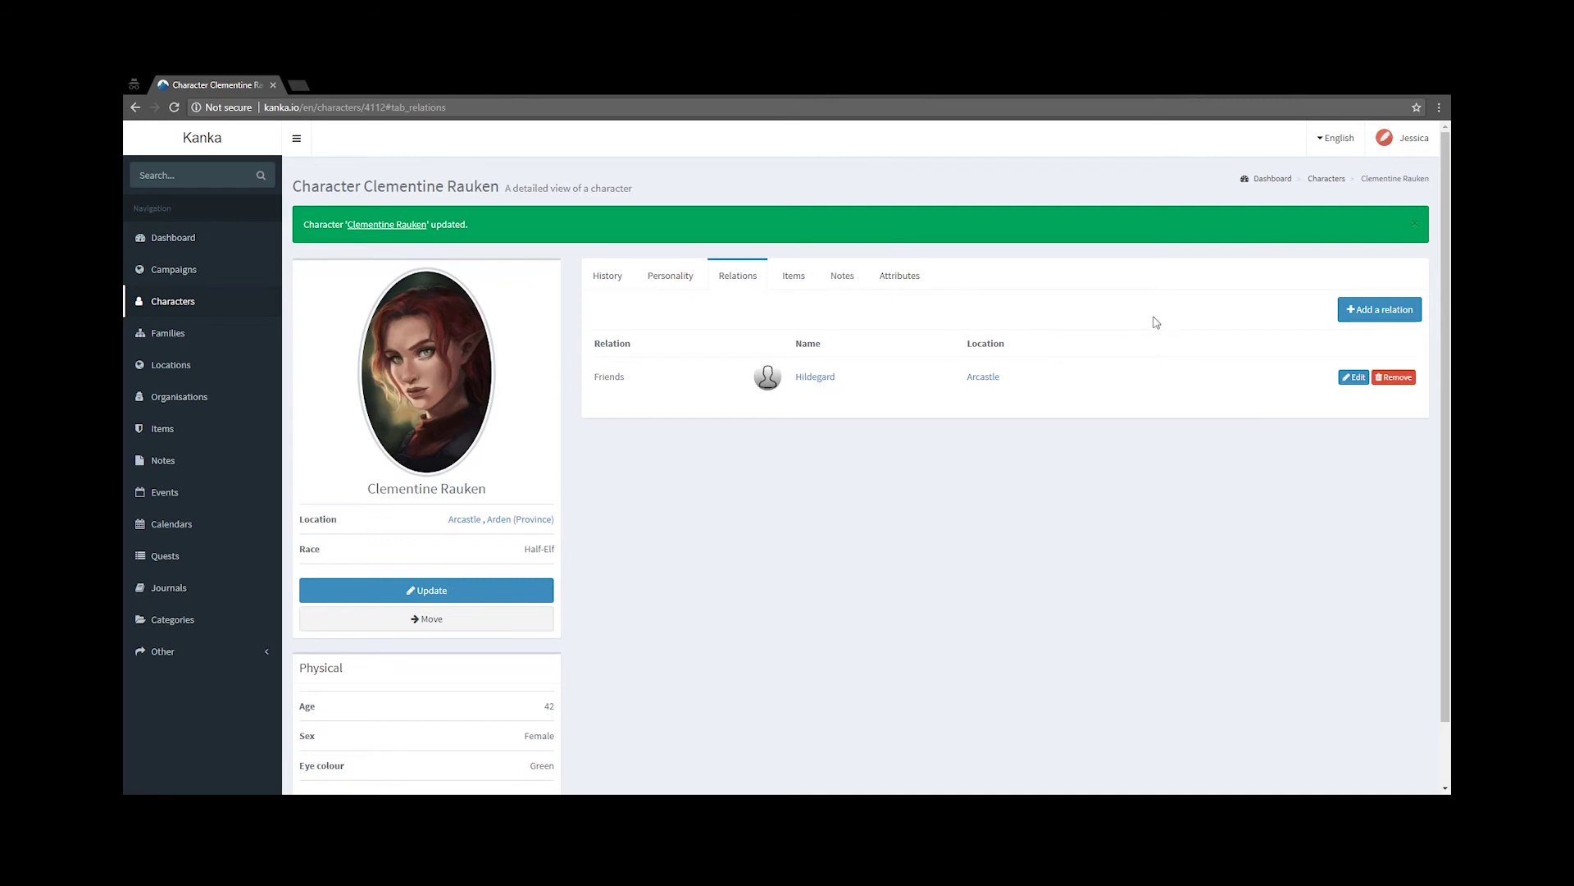
left_click(843, 277)
left_click(899, 279)
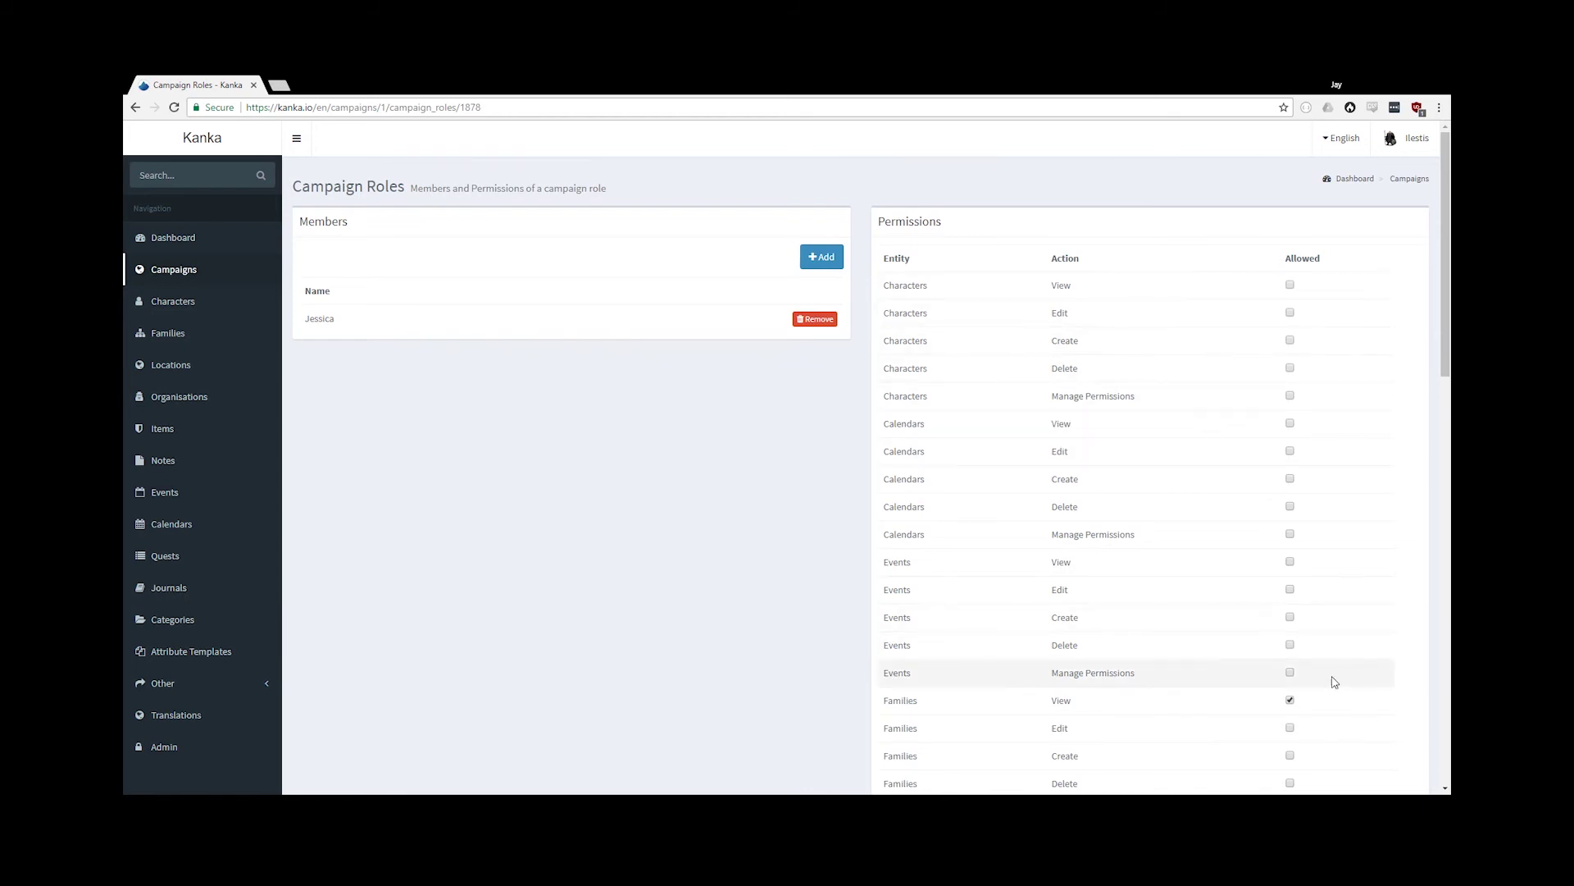
Step: Untick the Players role's Families View permission and check the player's Characters list
left_click(1290, 700)
scroll(1235, 617, "down", 5)
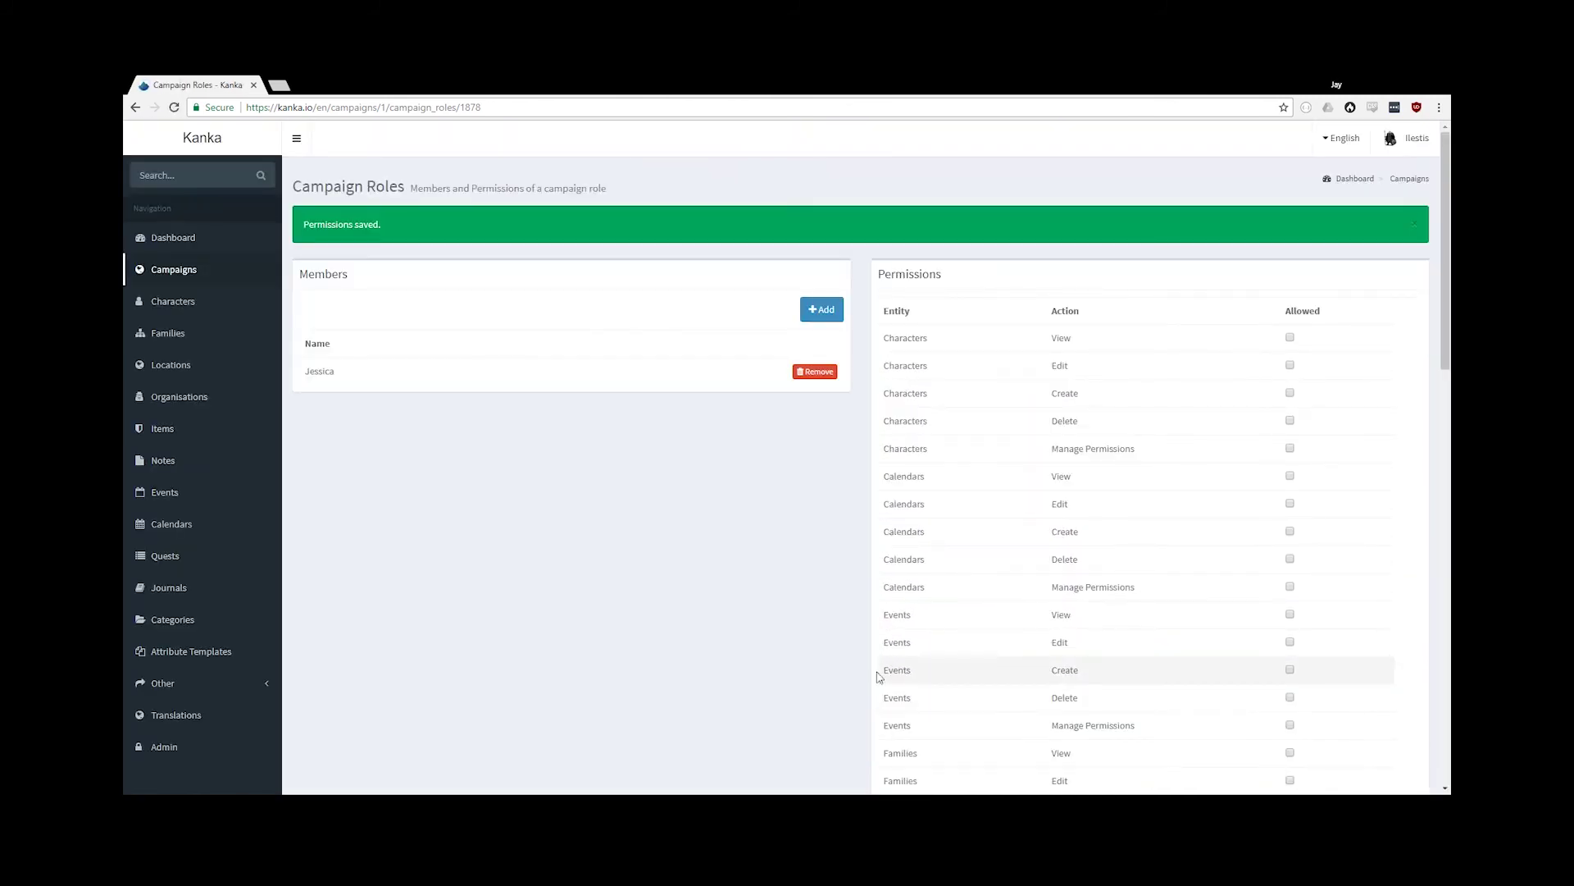
key("alt+Tab")
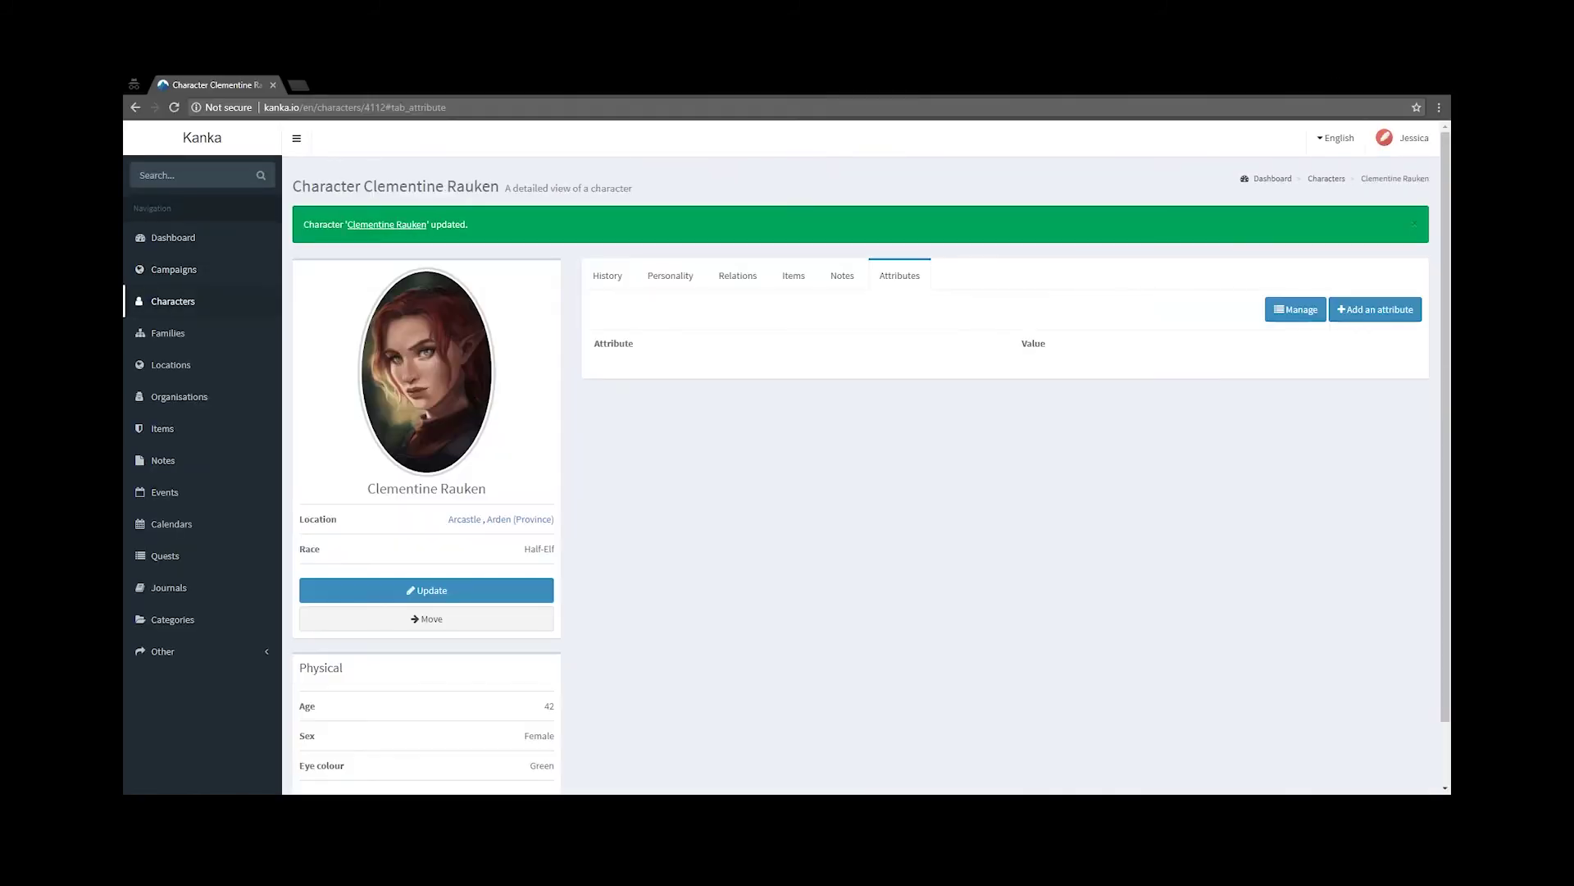
left_click(167, 312)
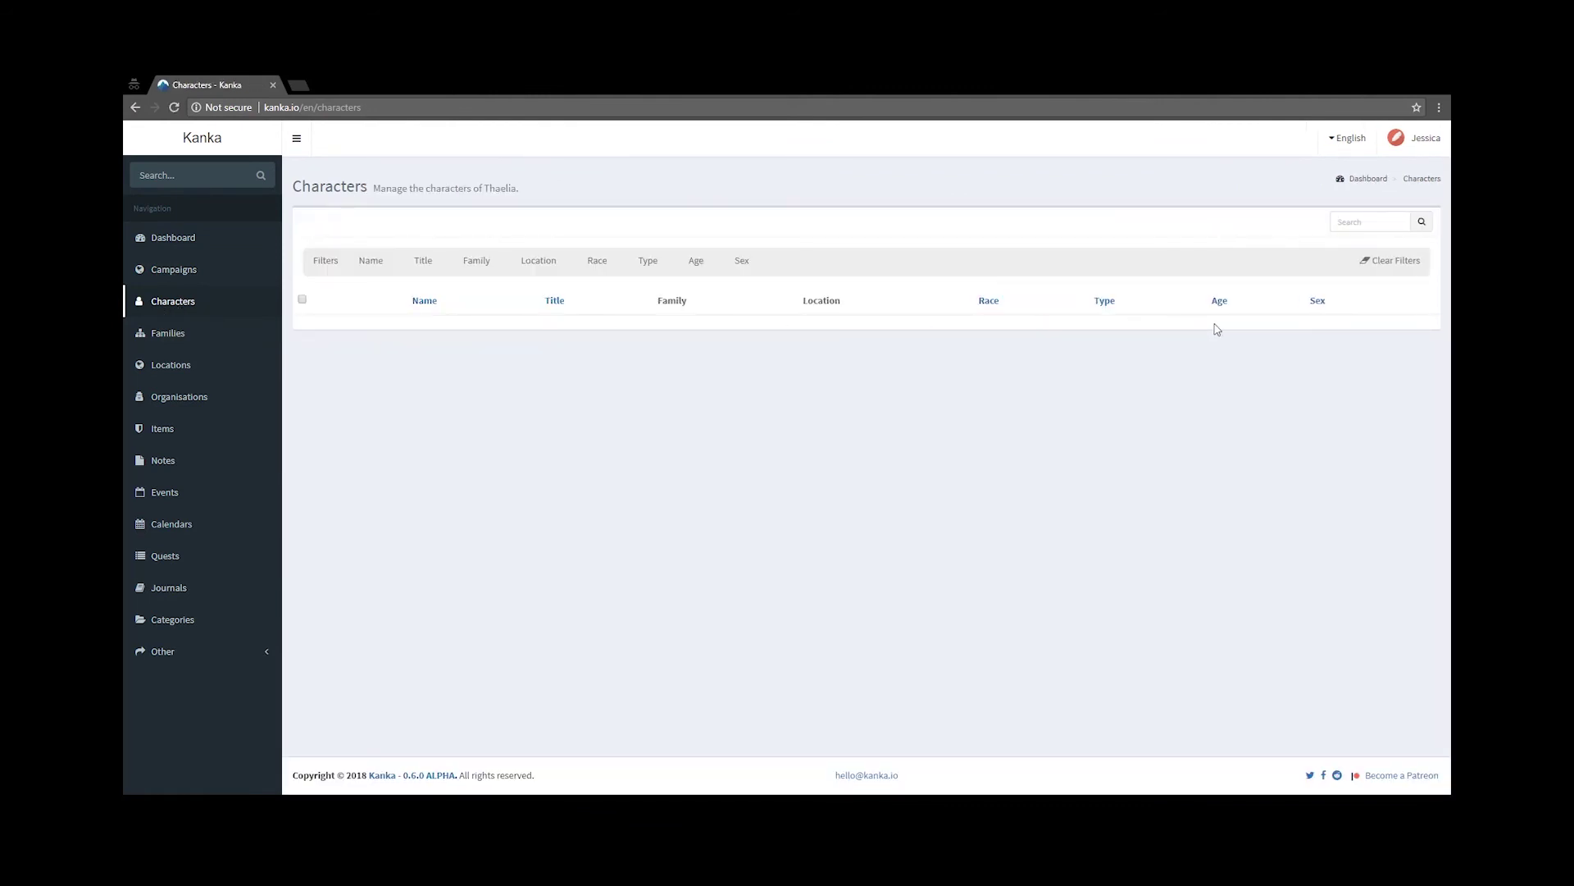
key("alt+Tab")
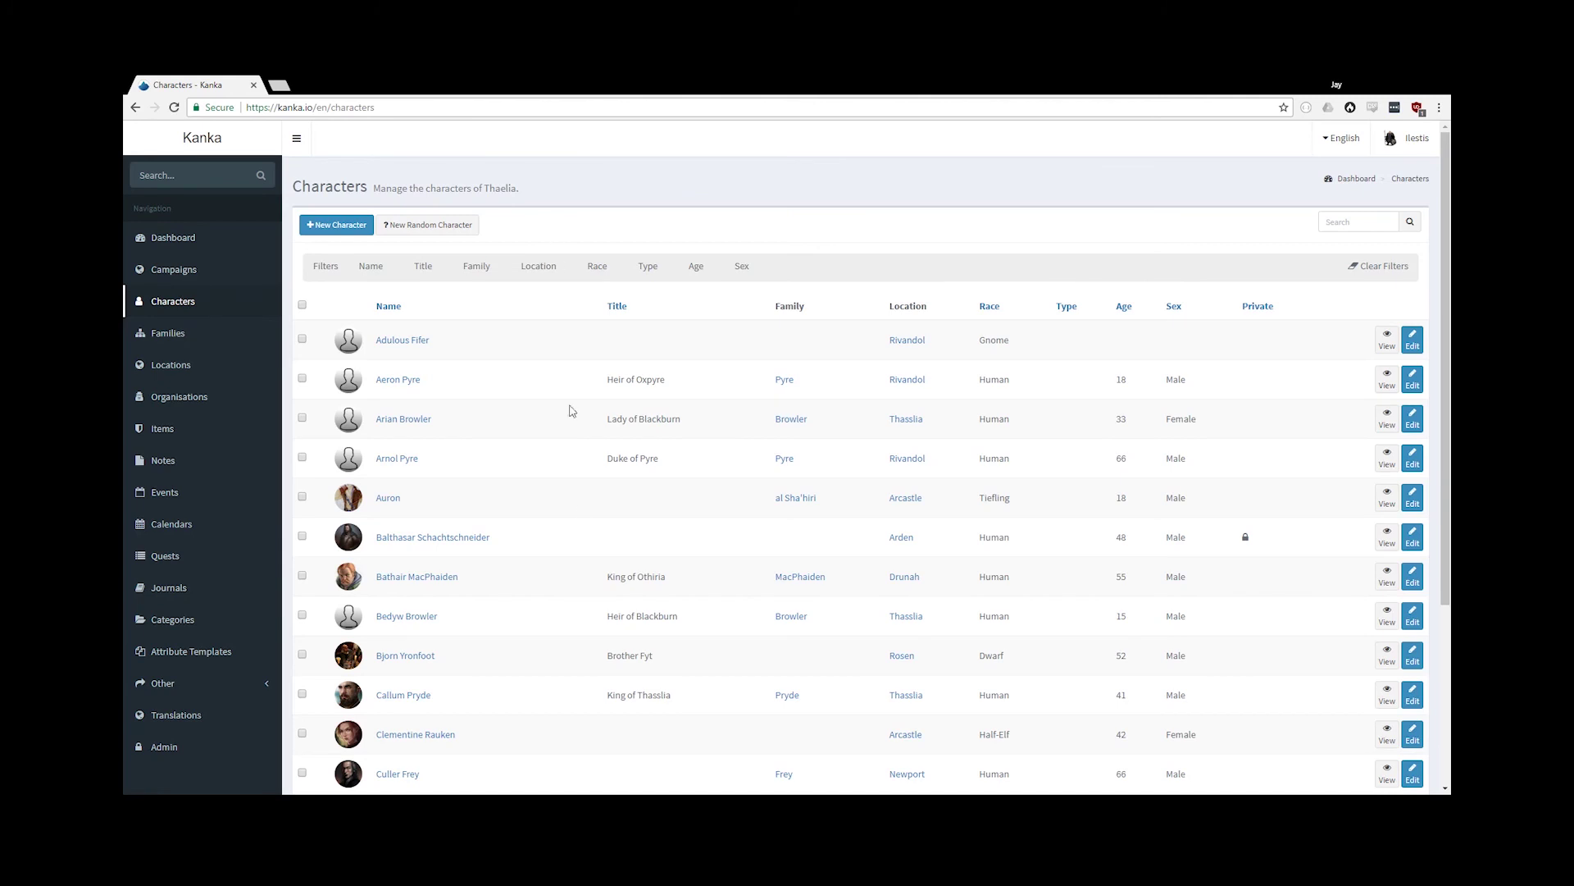
Step: Give the Players role Read access on Clementine Rauken and save the permissions
scroll(573, 406, "down", 3)
left_click(424, 485)
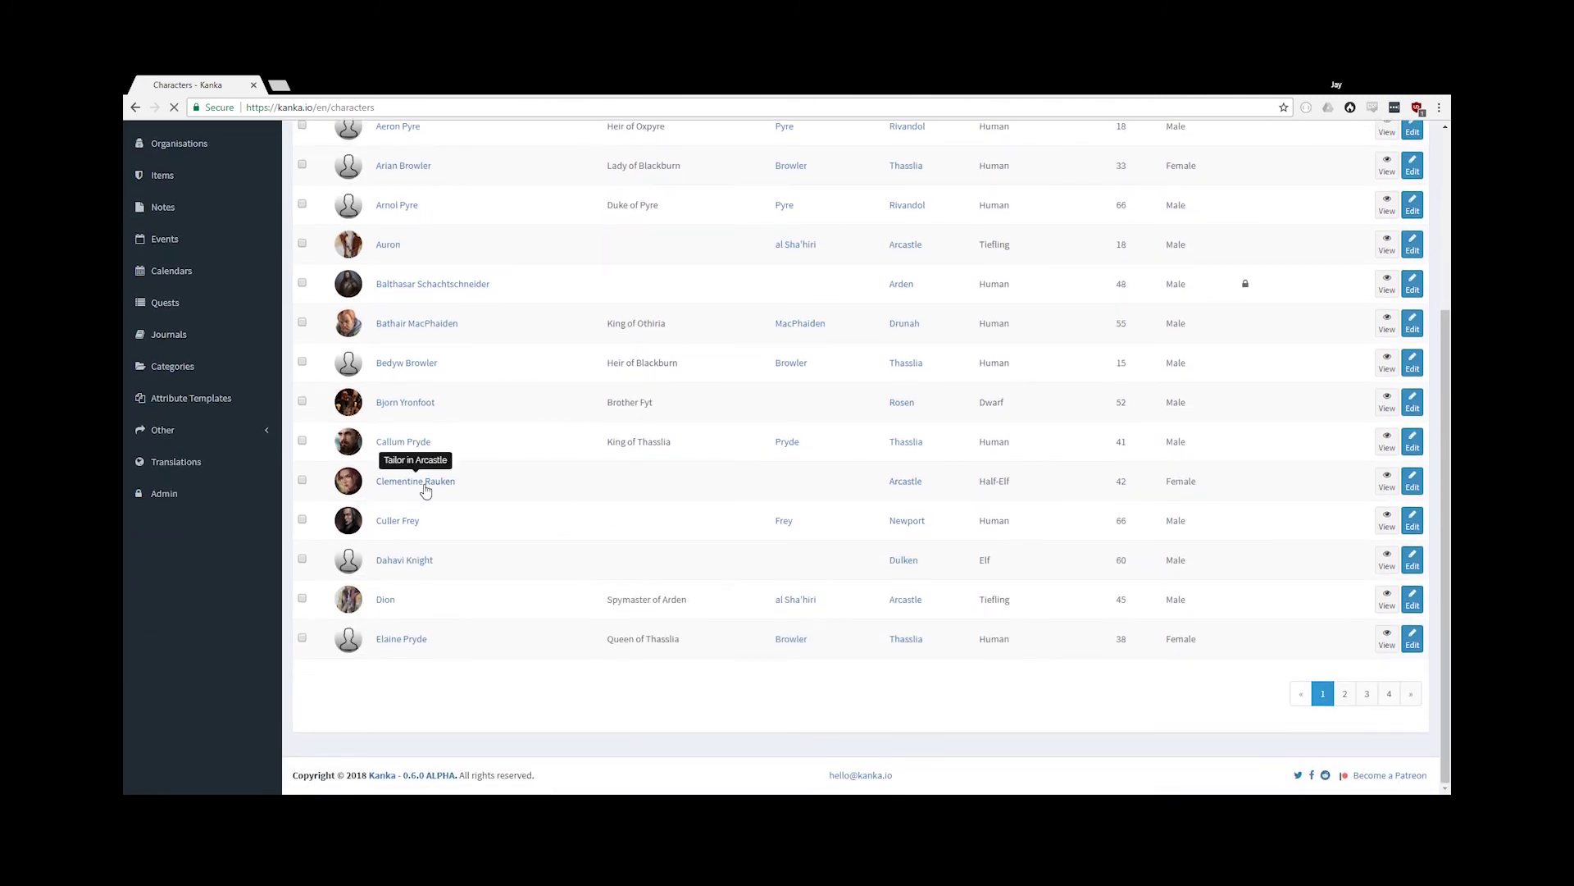
left_click(1410, 223)
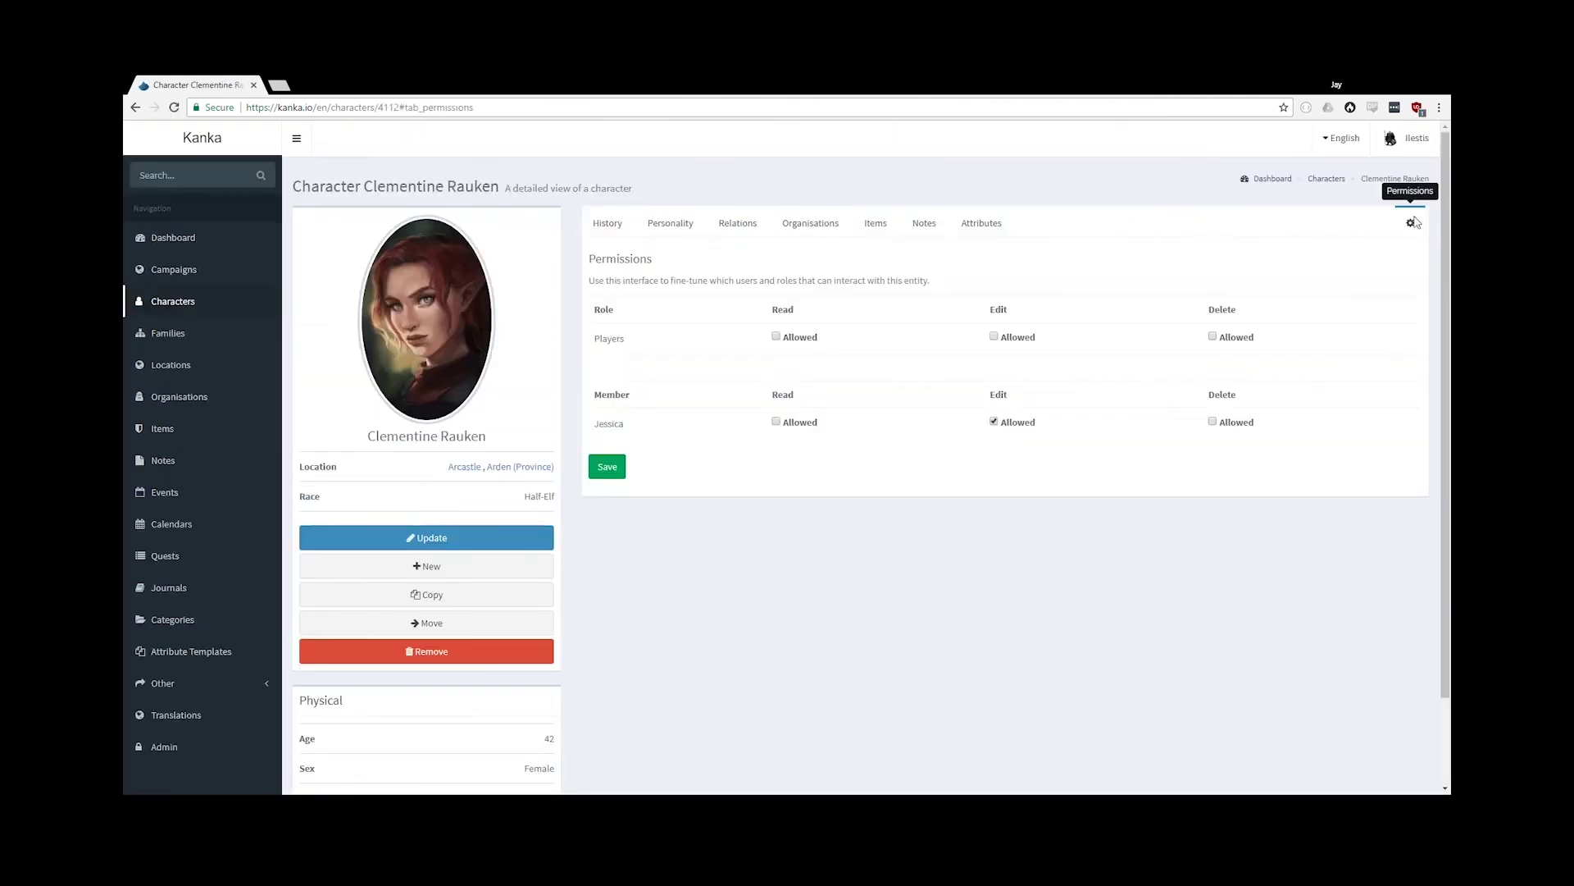
left_click(779, 337)
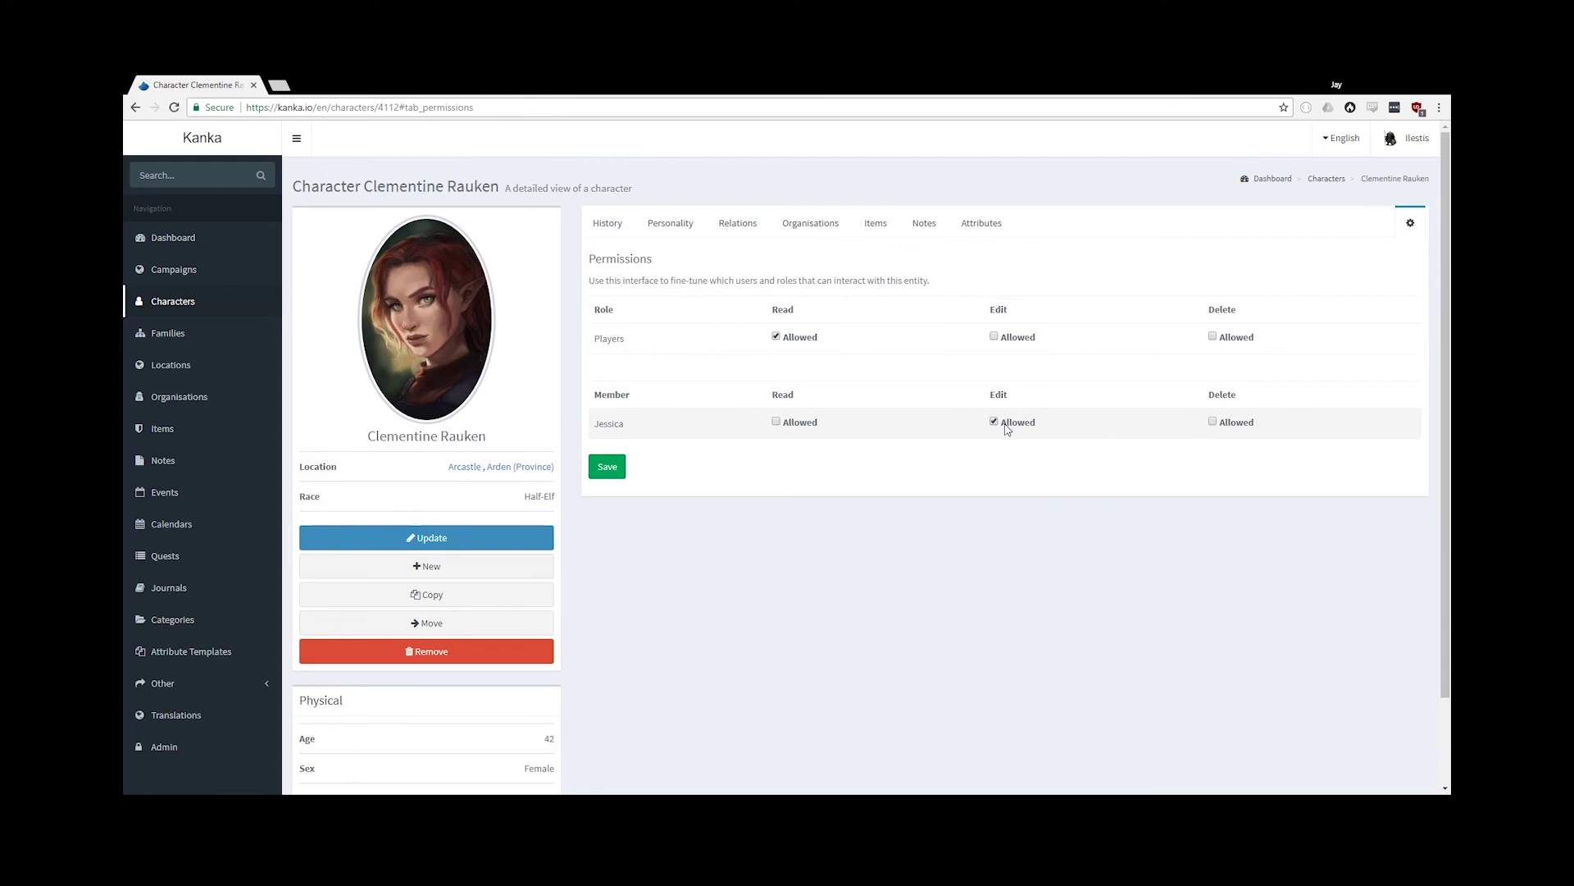
left_click(608, 469)
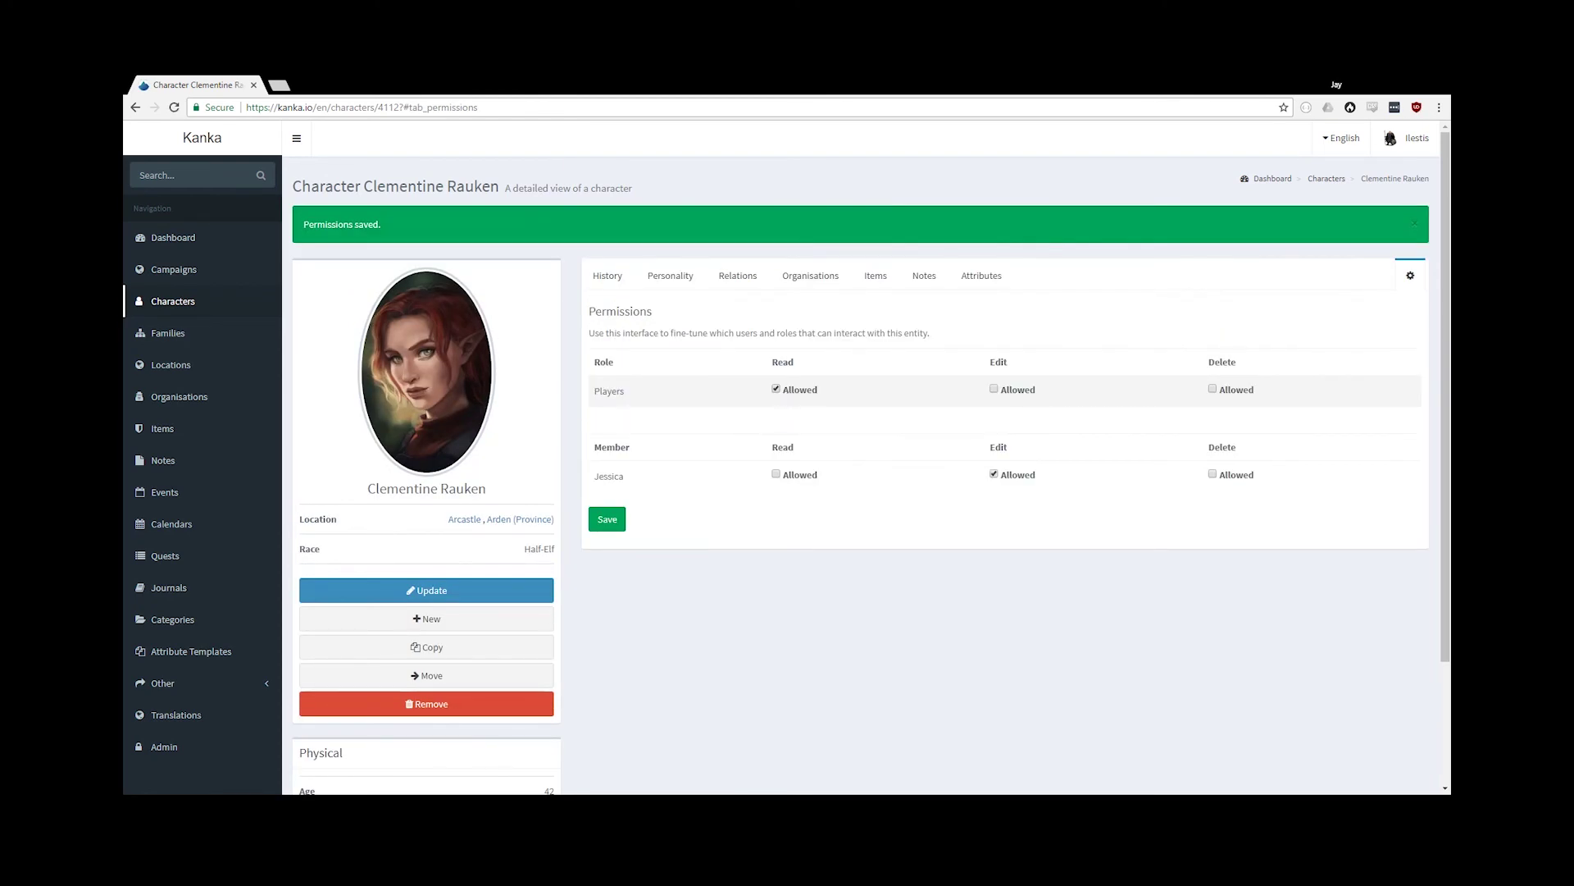
key("alt+Tab")
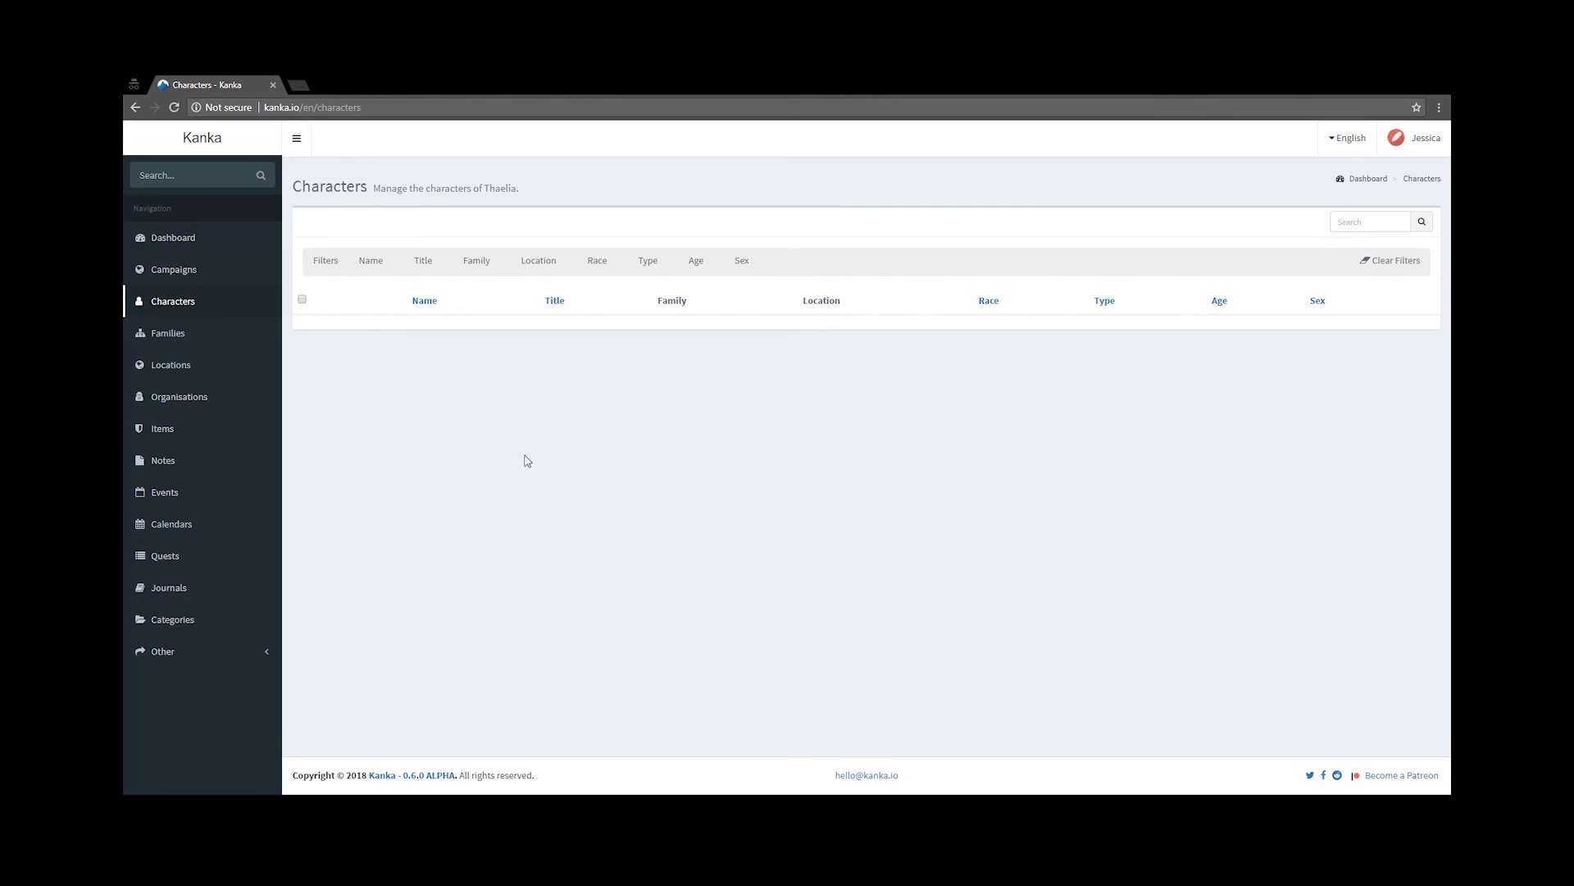
Step: Reload the player's Characters list and open Clementine Rauken's edit form, showing eye colour Green
key("F5")
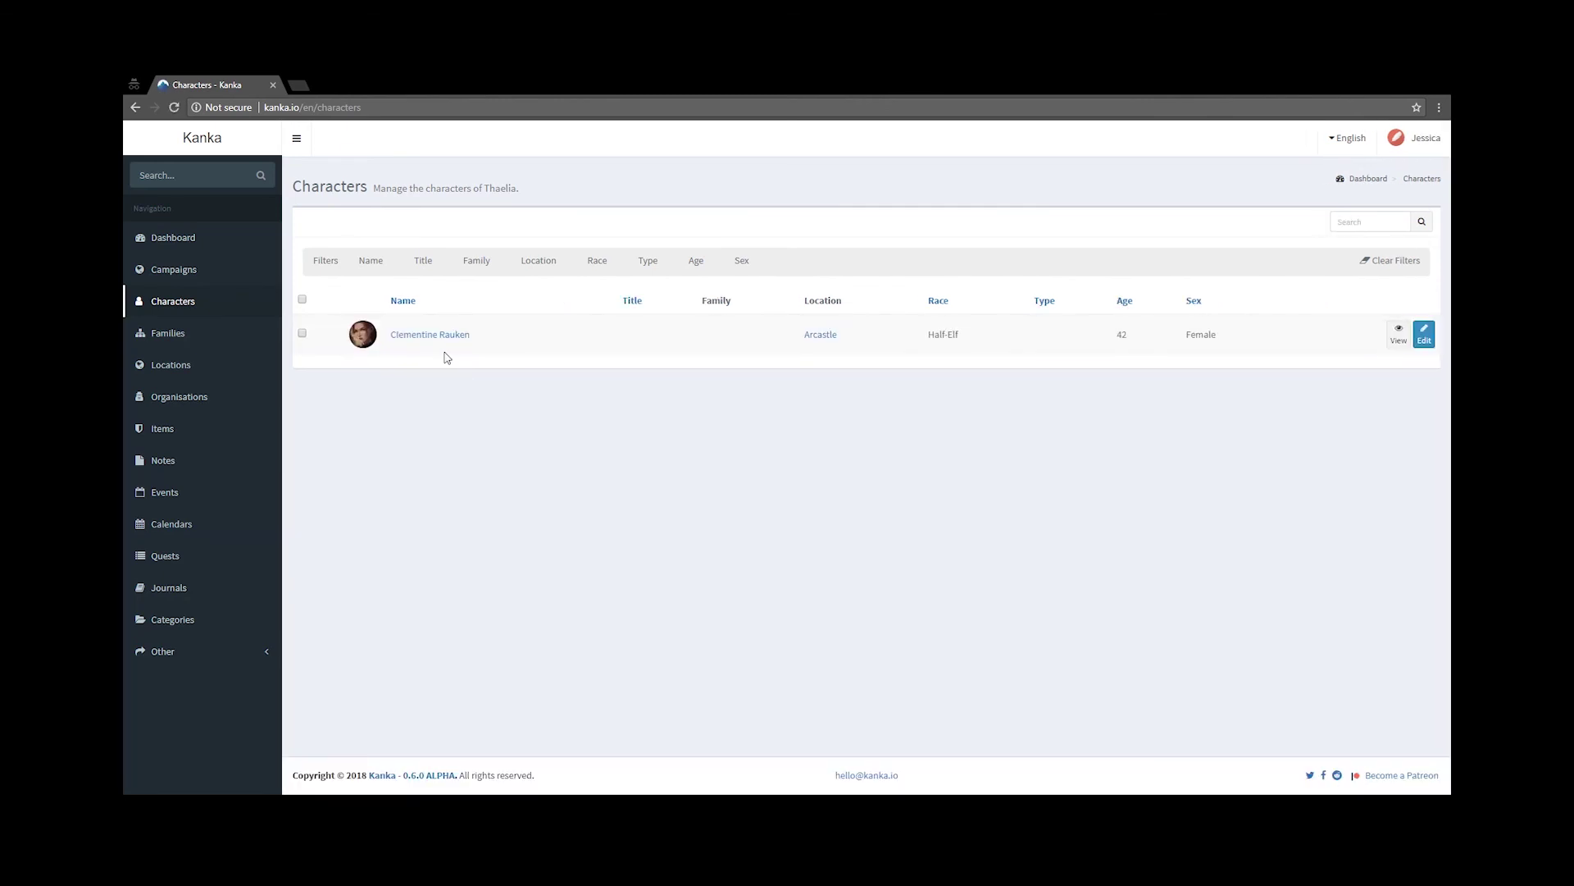
left_click(1424, 334)
scroll(726, 396, "down", 8)
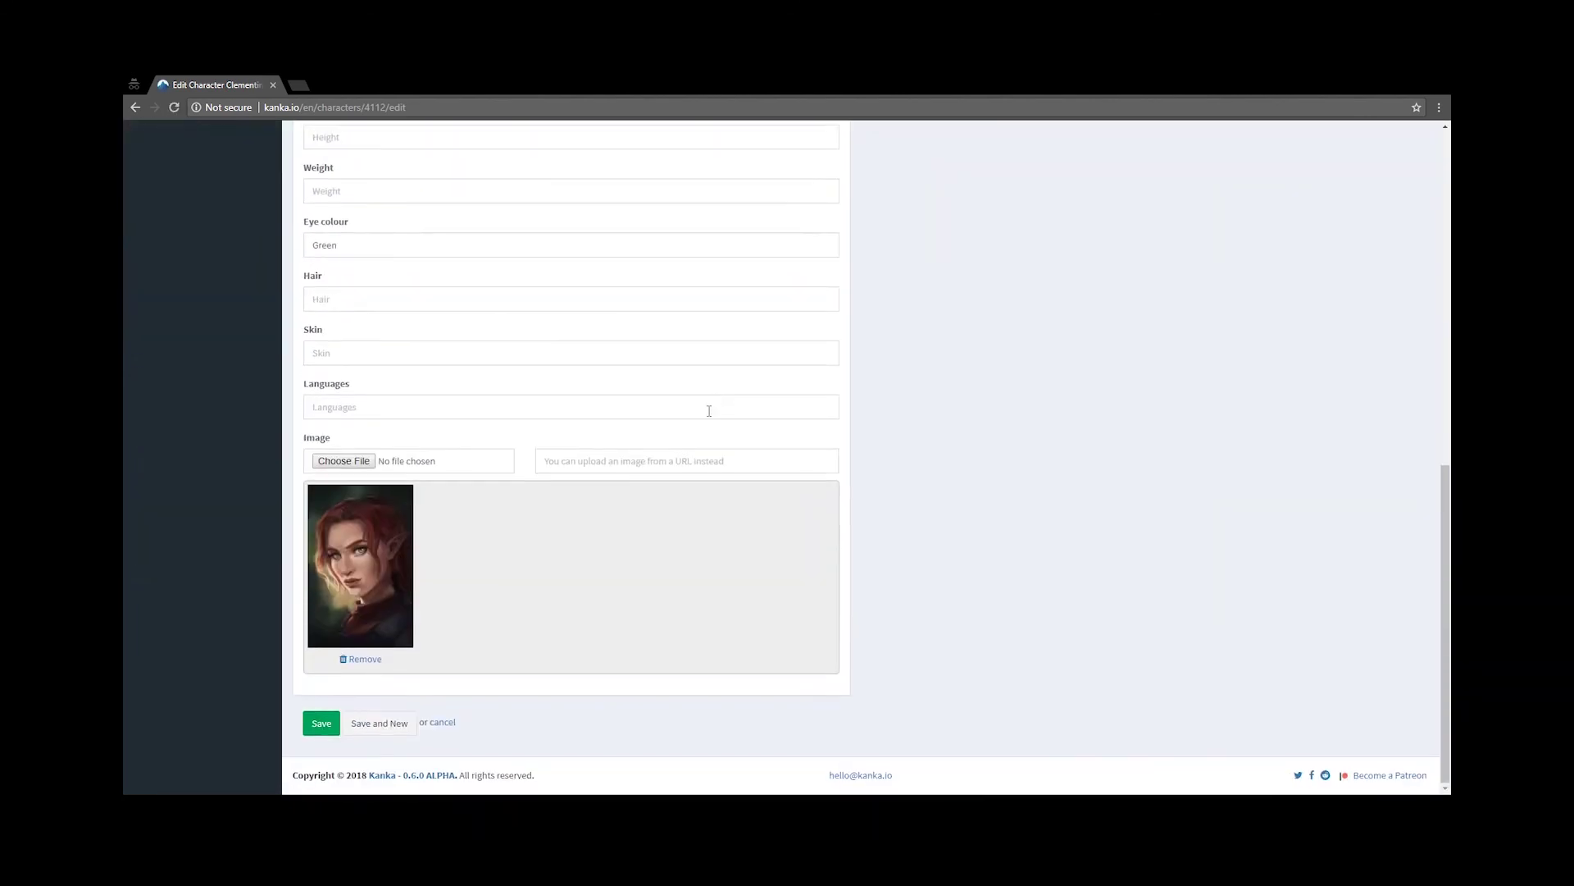